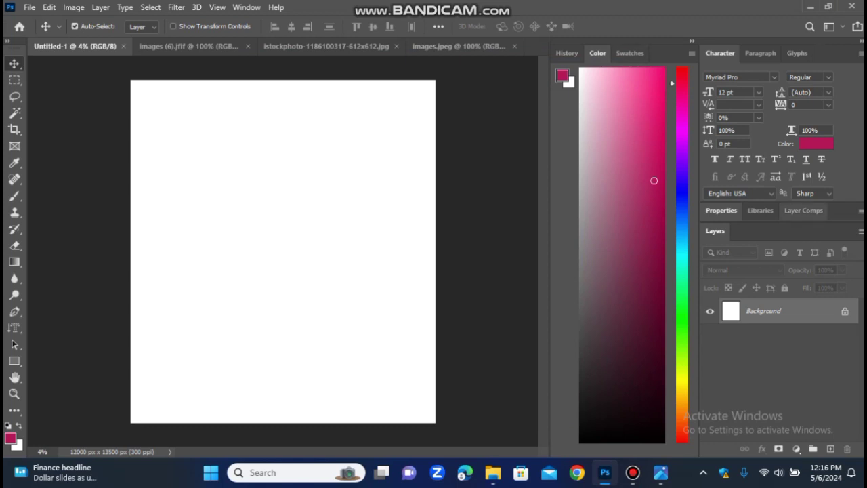
Step: Add a Solid Color fill layer above the white background using the pinkish-red colour #e71d56
click(797, 448)
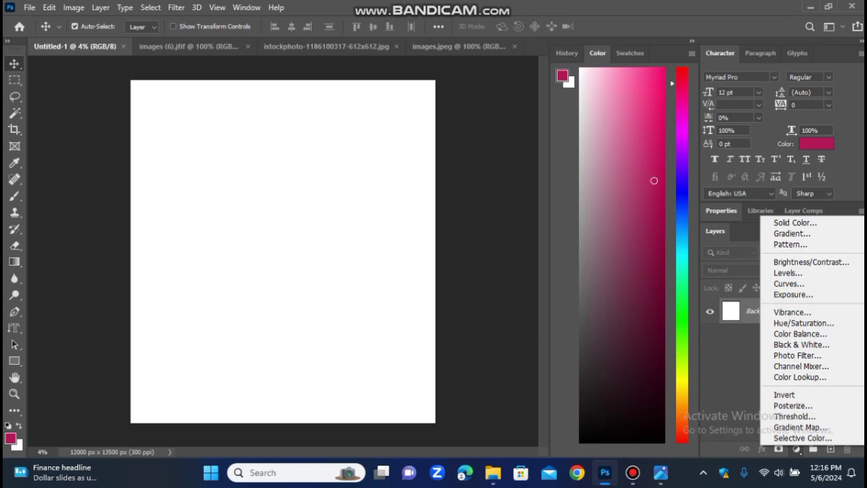
click(794, 222)
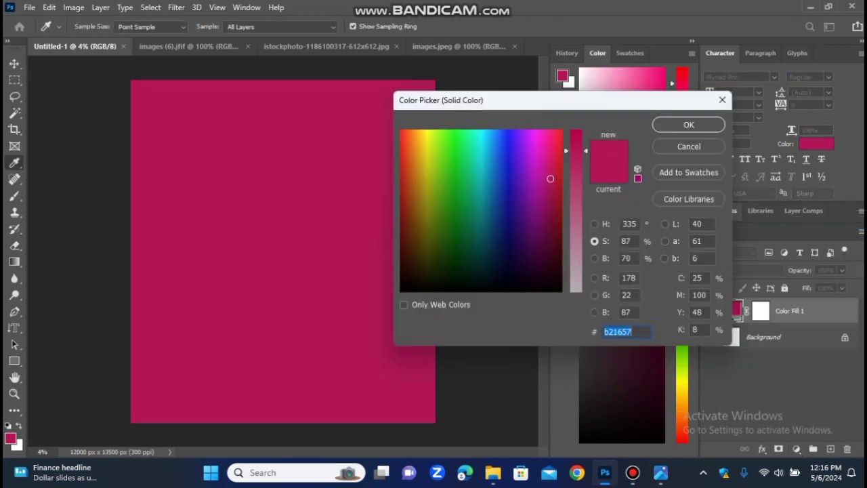
text(2bad16)
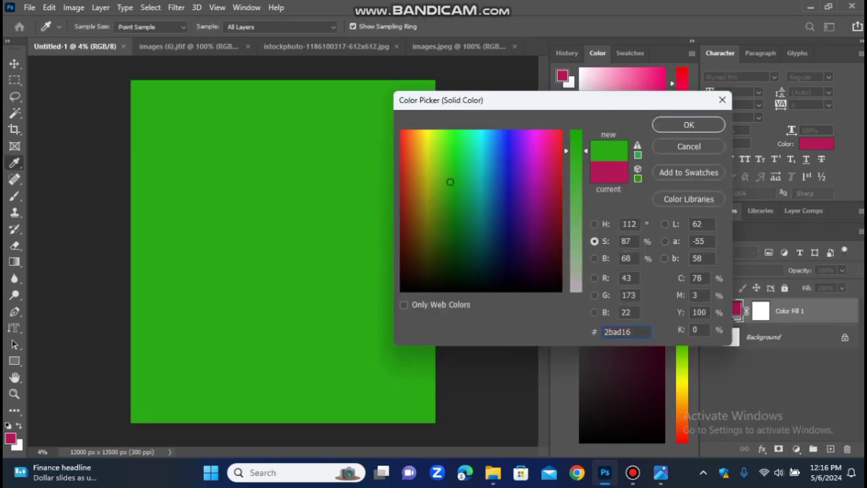
text(0e666e)
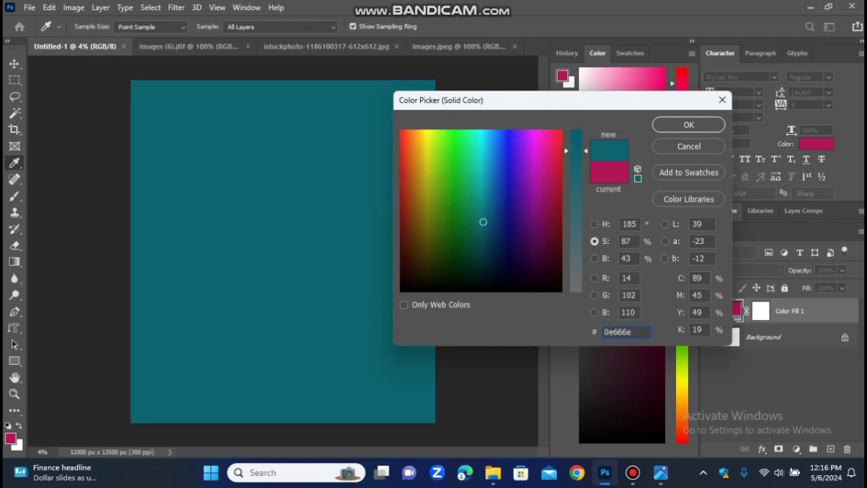
key(ctrl+a)
text(0f0d64)
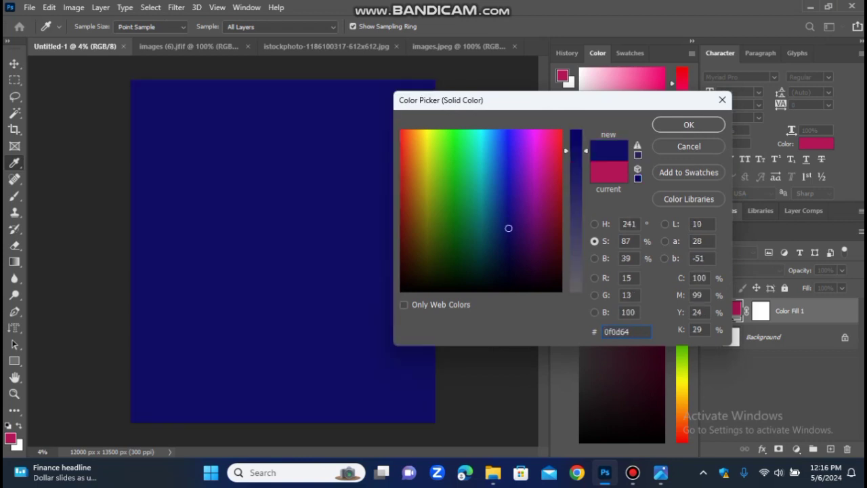
key(ctrl+a)
text(8b128c)
key(ctrl+a)
text(93133d)
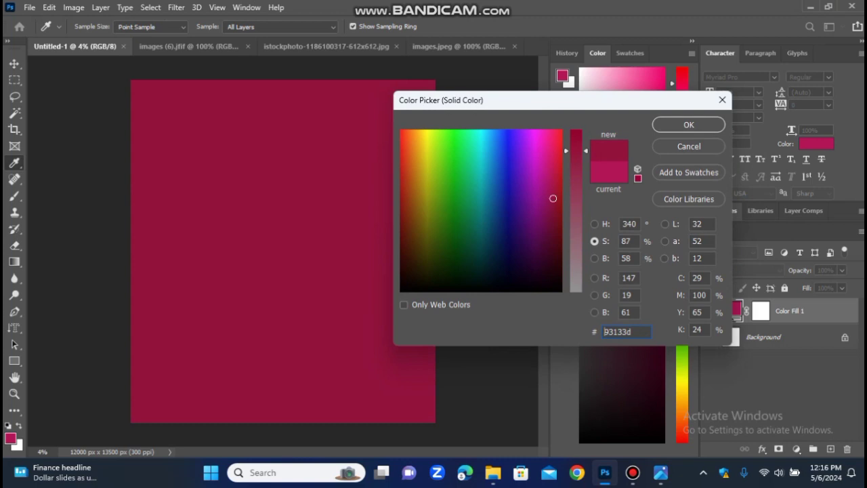
key(ctrl+a)
text(c2186c)
key(ctrl+a)
text(cf1a73)
key(ctrl+a)
text(e71d56)
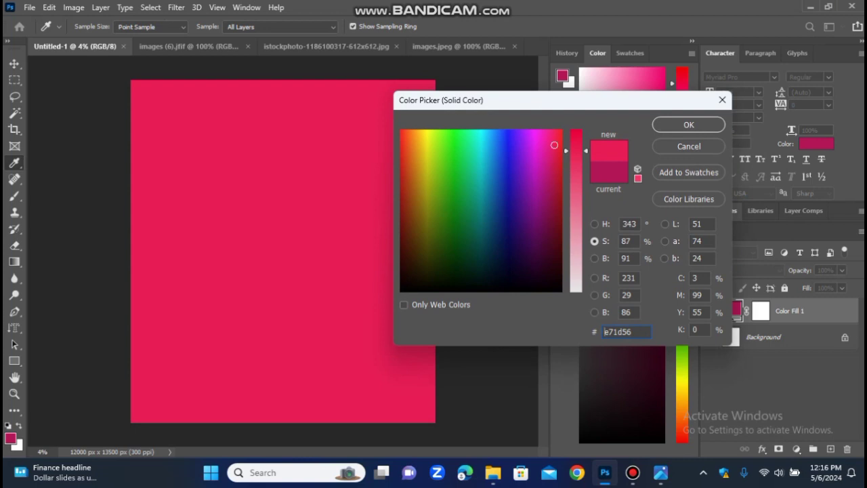
key(Return)
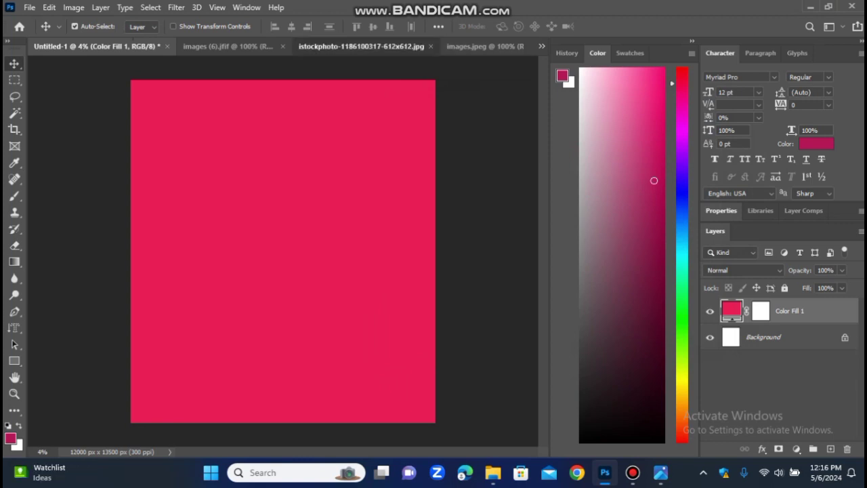
click(361, 46)
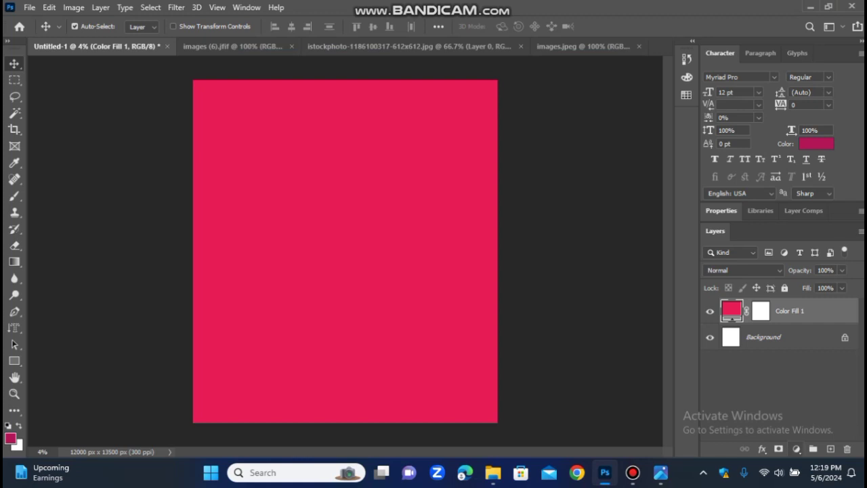
Step: Add a Pattern fill layer above the colour fill, using the multicoloured rounded-shapes pattern at 440% scale
click(796, 448)
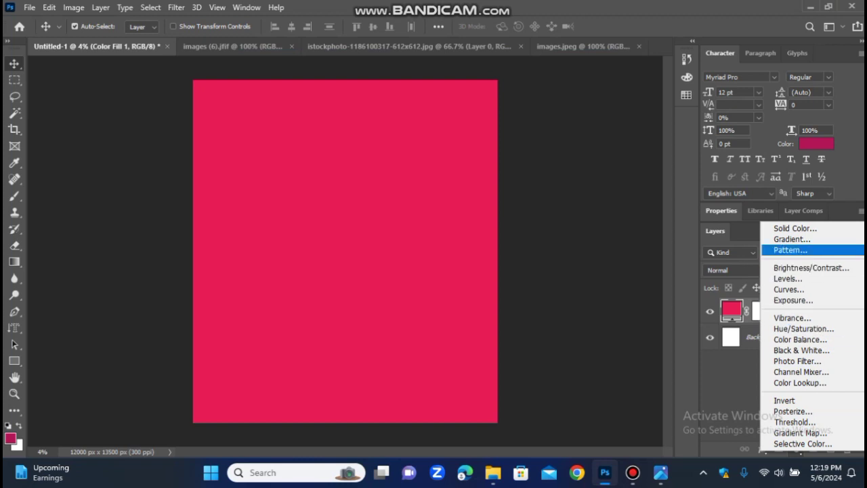
click(790, 250)
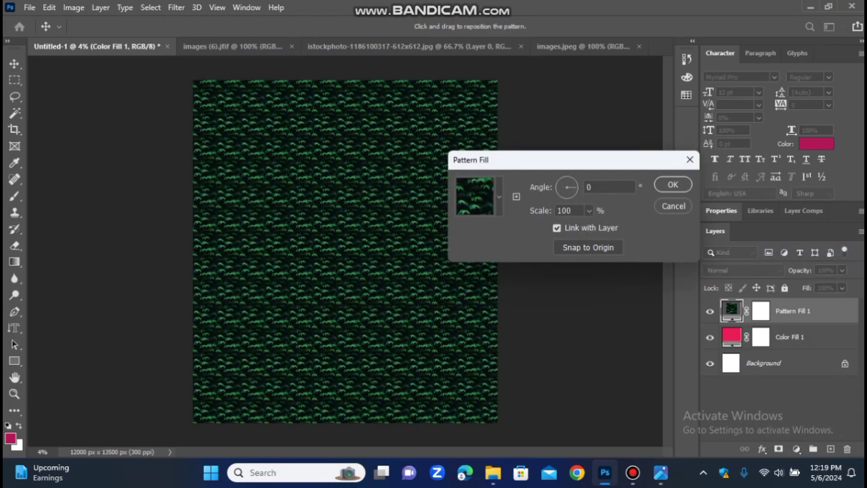
click(500, 196)
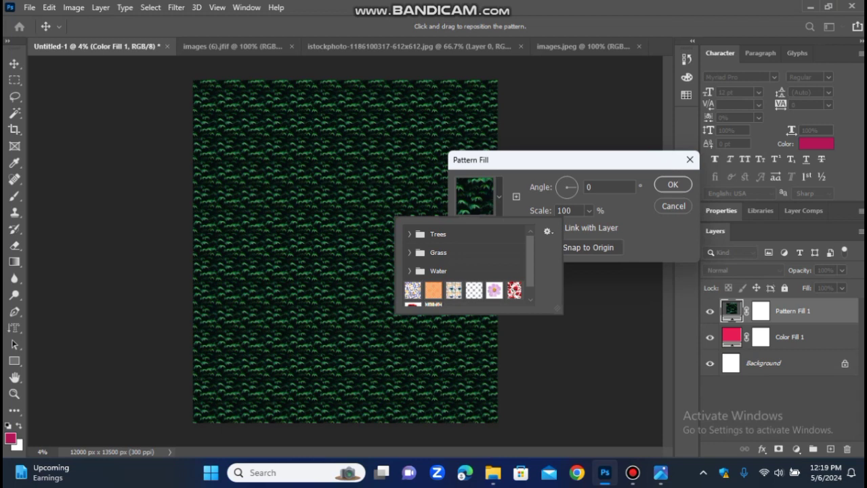
click(434, 305)
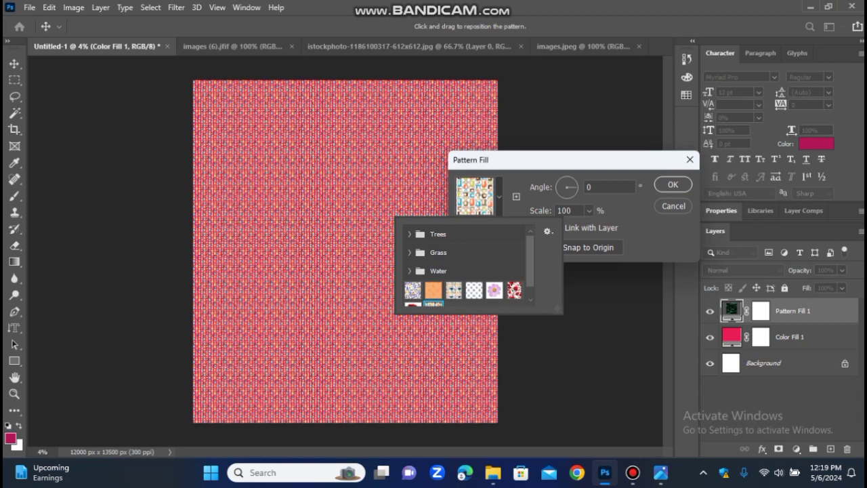
click(588, 210)
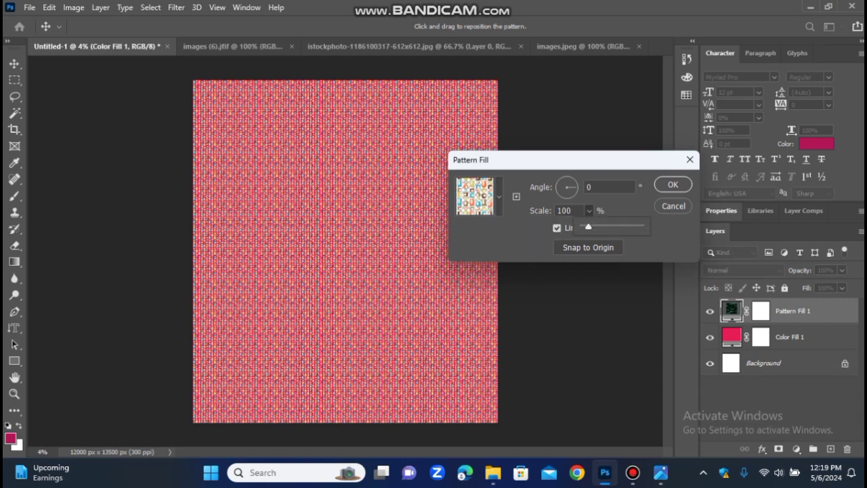
drag(589, 226, 608, 226)
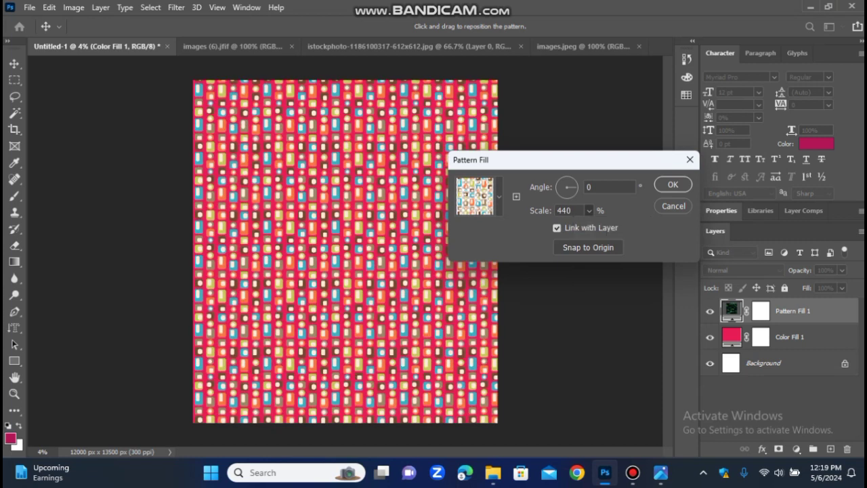
click(673, 184)
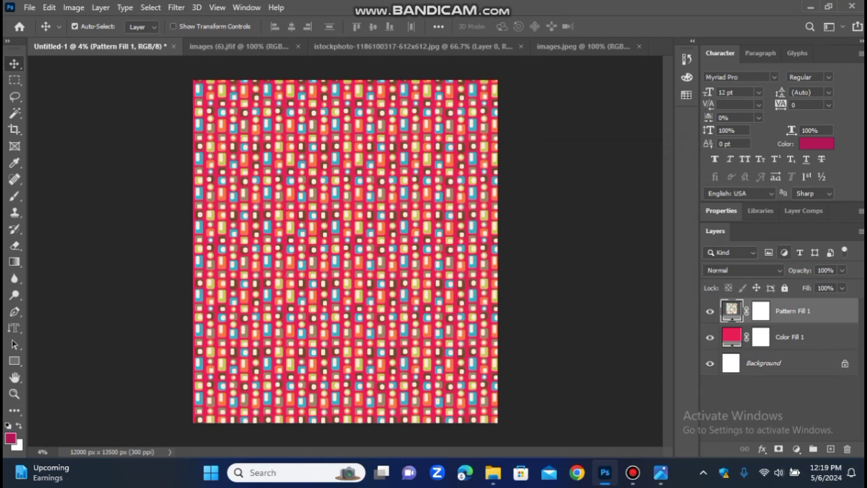
click(784, 252)
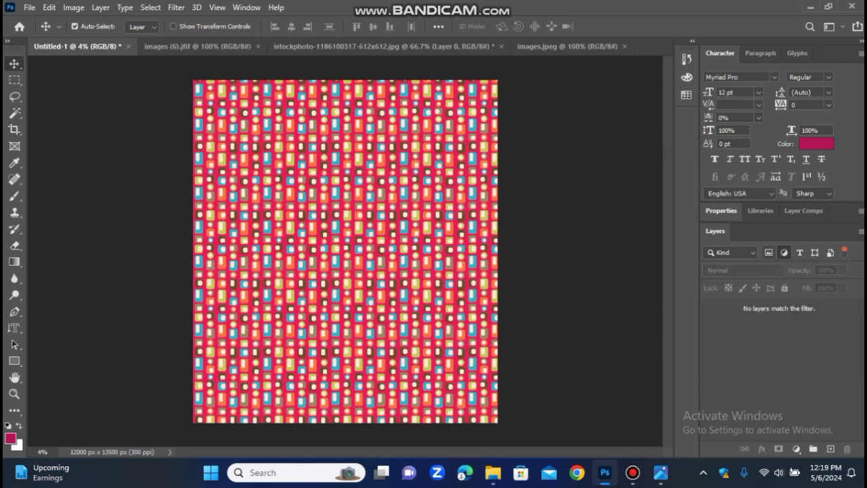
click(769, 252)
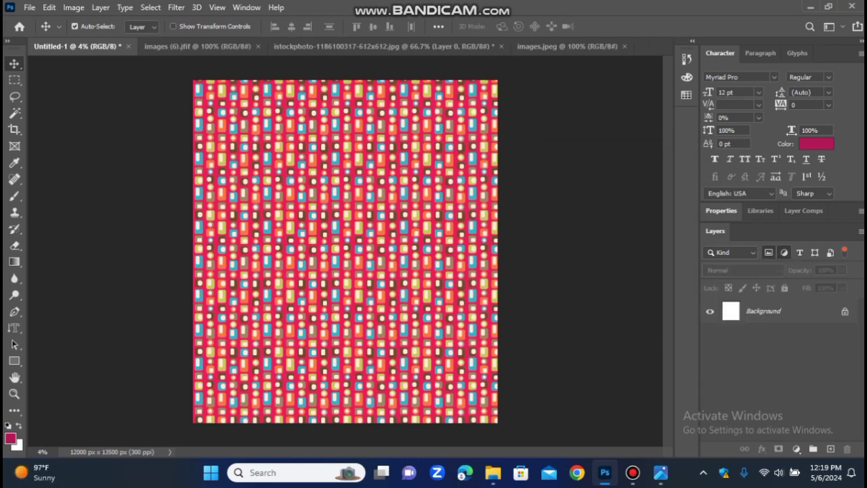
click(686, 60)
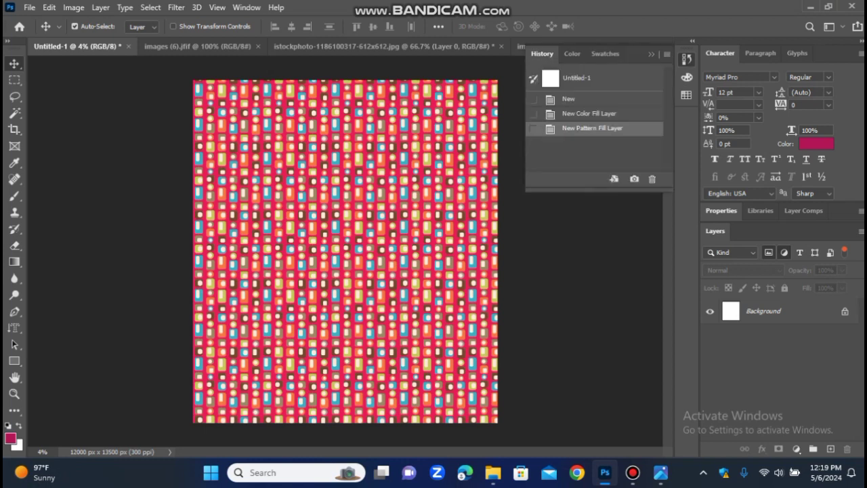
key(ctrl+z)
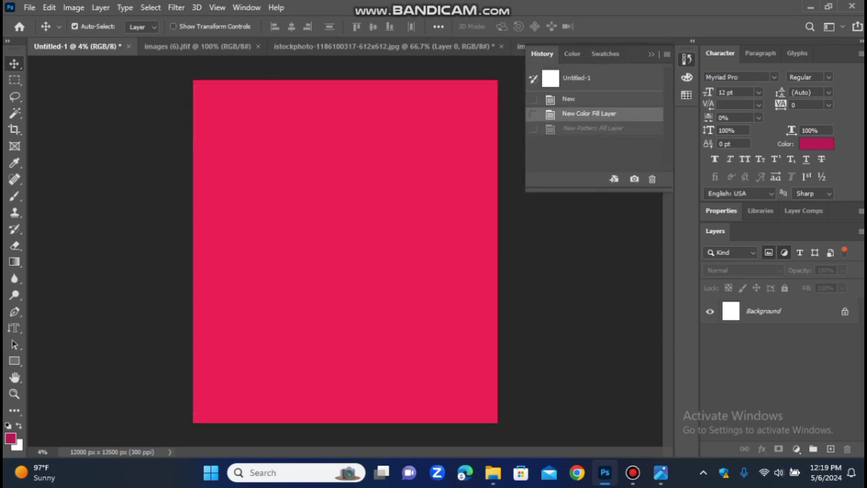
key(ctrl+shift+z)
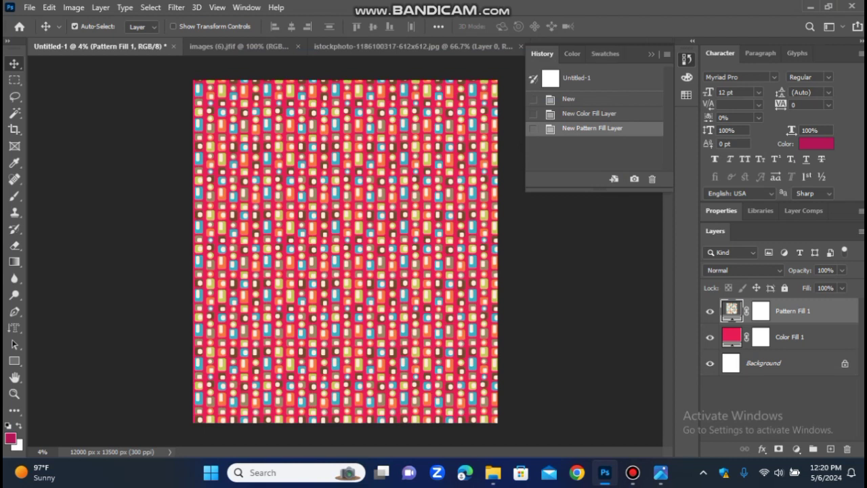
Step: Lower the pattern fill layer's opacity to about 25% and deselect the layer
click(843, 270)
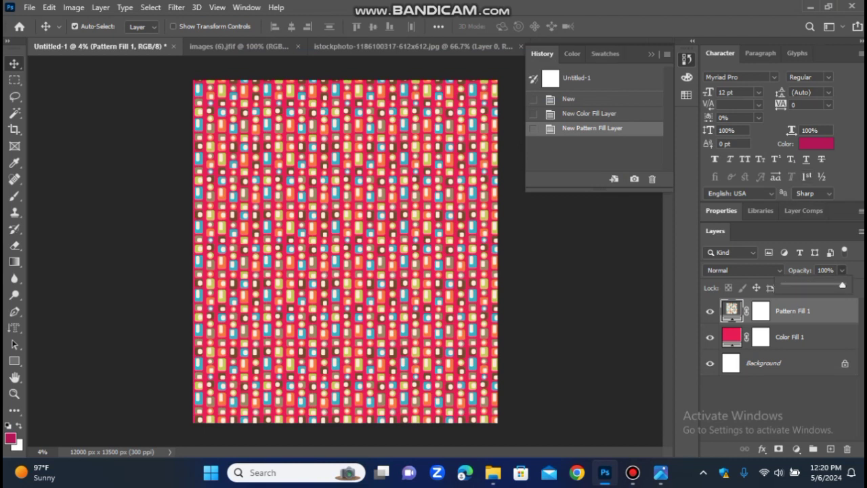
drag(842, 285, 799, 284)
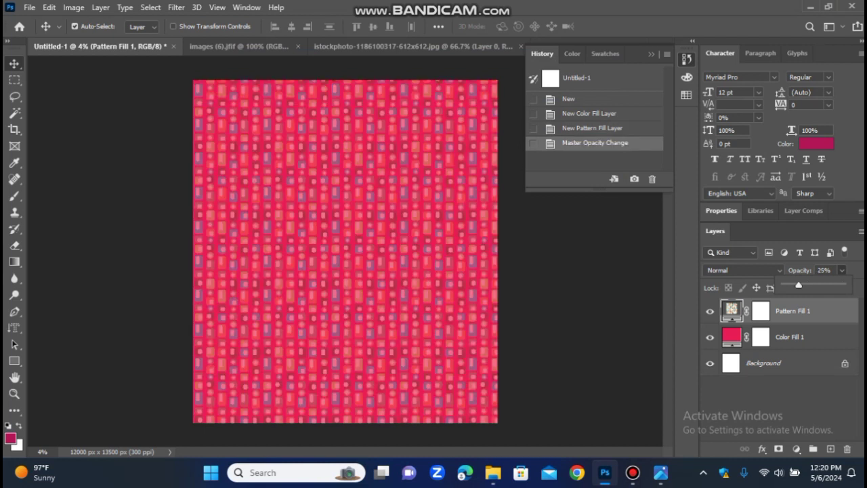
click(778, 401)
click(778, 402)
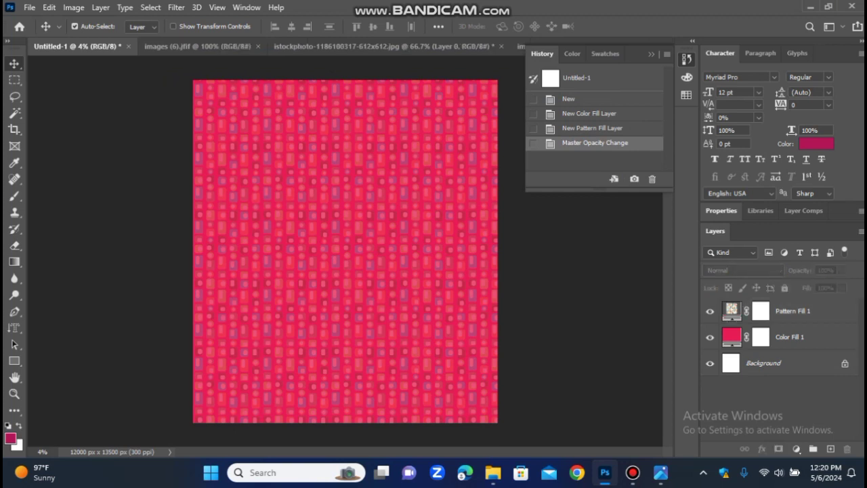
Step: Crop the images (6).jfif document to only its second border strip, the pink and purple one, about 238 × 36 px
click(202, 47)
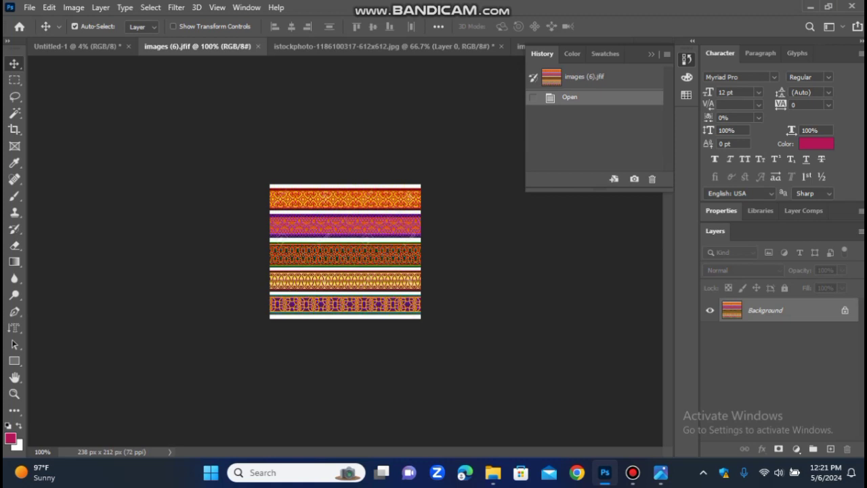
click(14, 129)
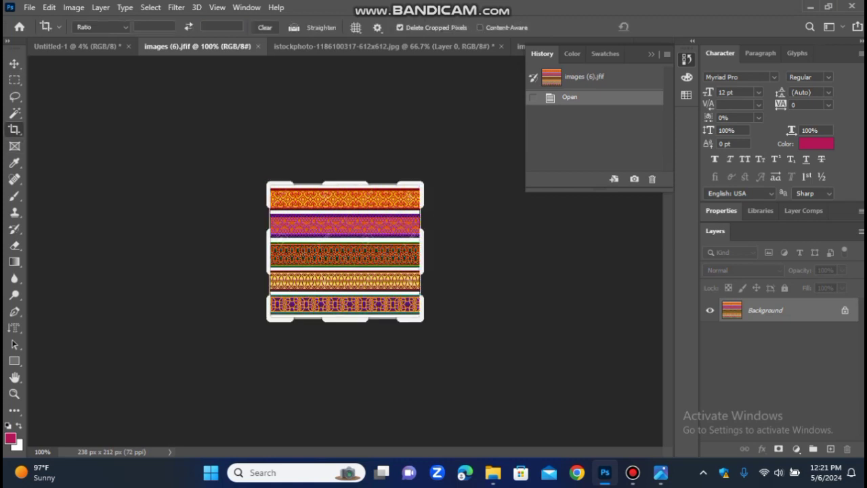
drag(345, 320, 359, 256)
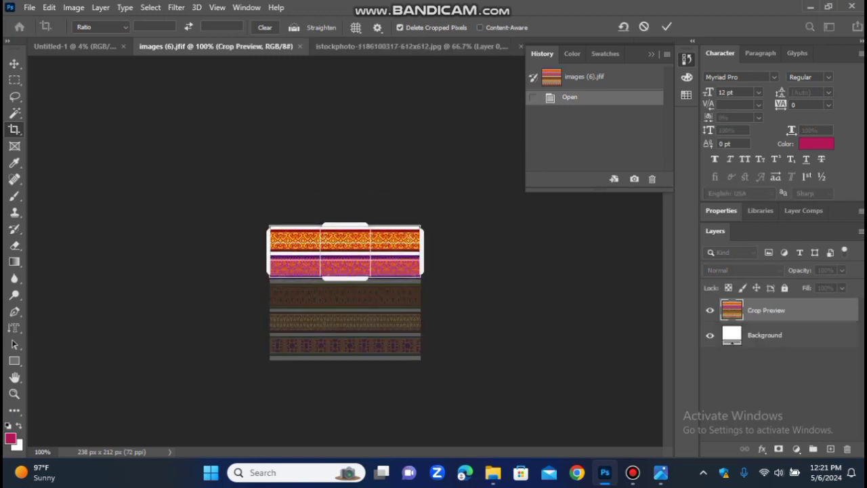
drag(346, 226, 359, 238)
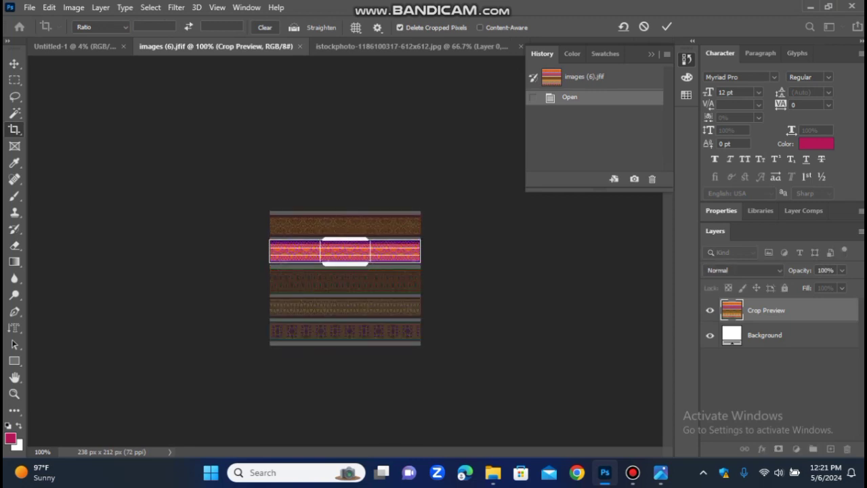
click(14, 64)
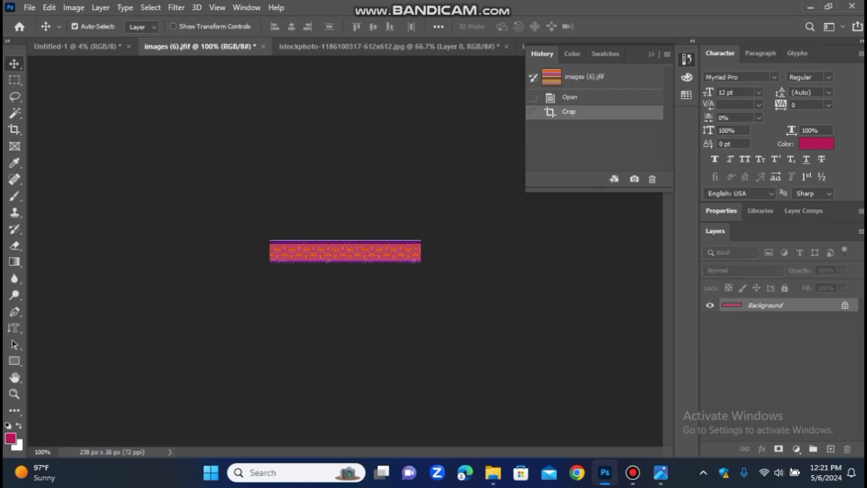
Step: Unlock the cropped strip, move it into the Untitled-1 document and scale it up to about half the canvas width
click(845, 306)
drag(325, 252, 346, 250)
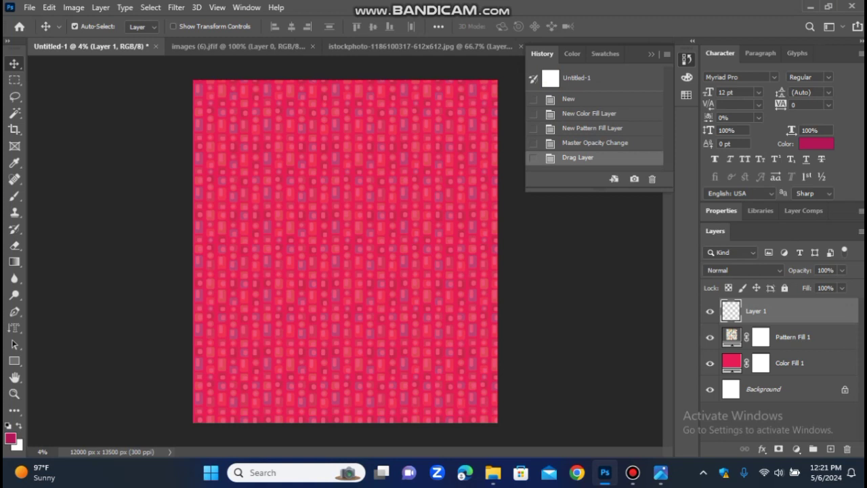
key(ctrl)
key(ctrl+t)
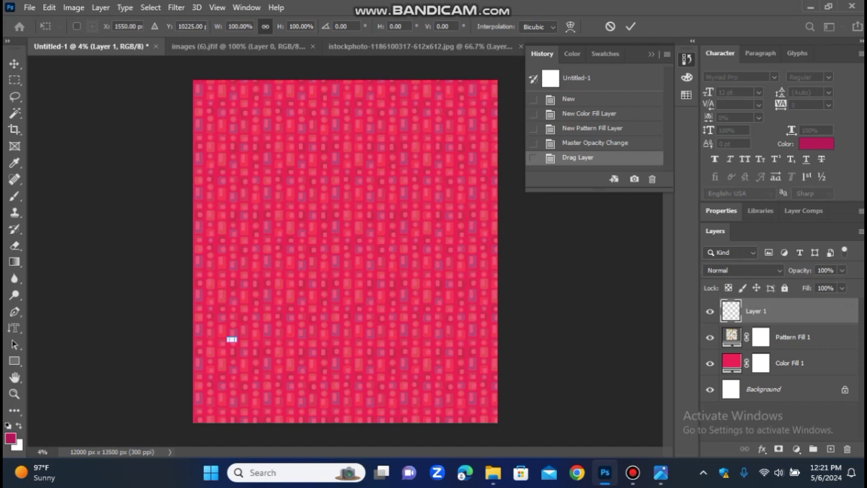
drag(236, 341, 386, 362)
key(Return)
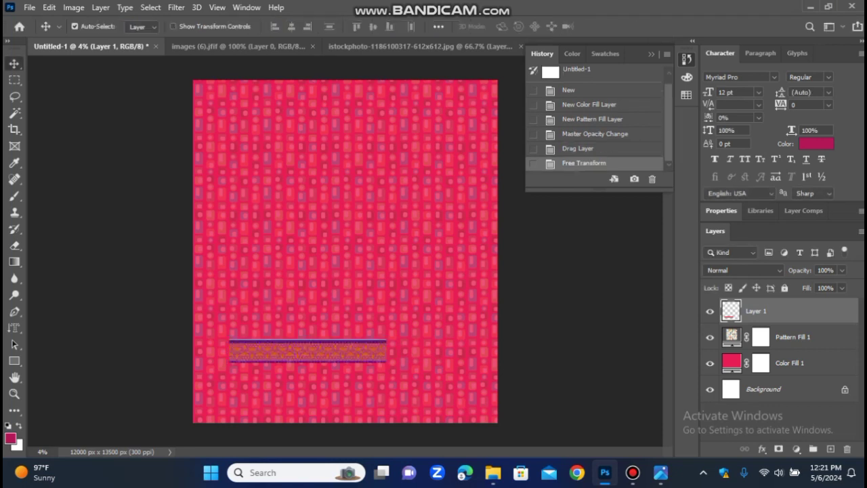
Step: Rotate the border strip 180° and place it flush in the lower-left corner of the canvas
key(ctrl+t)
right_click(258, 351)
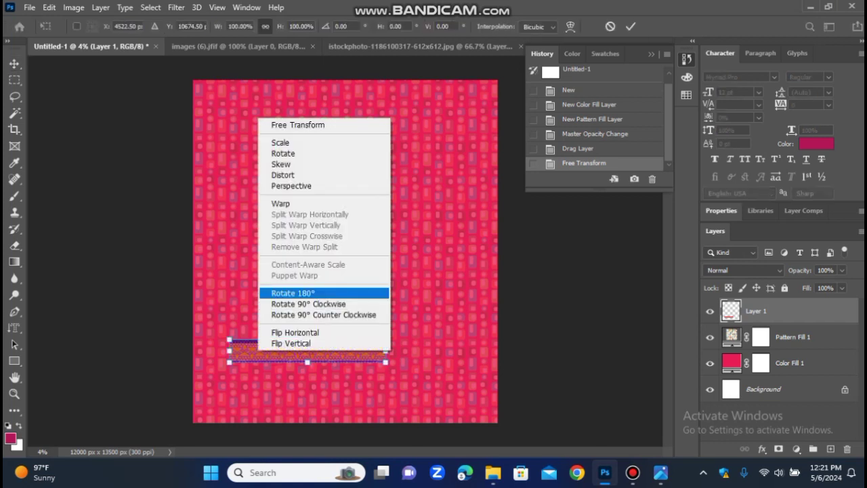
click(291, 293)
drag(324, 347, 410, 402)
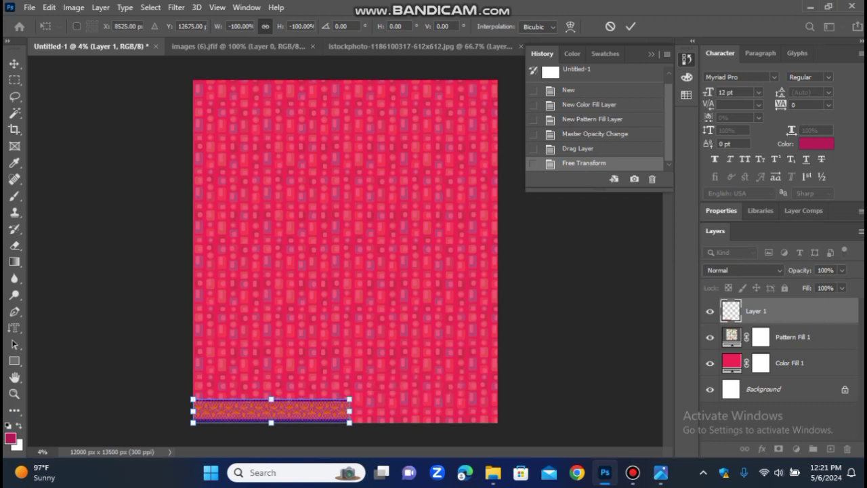
key(Return)
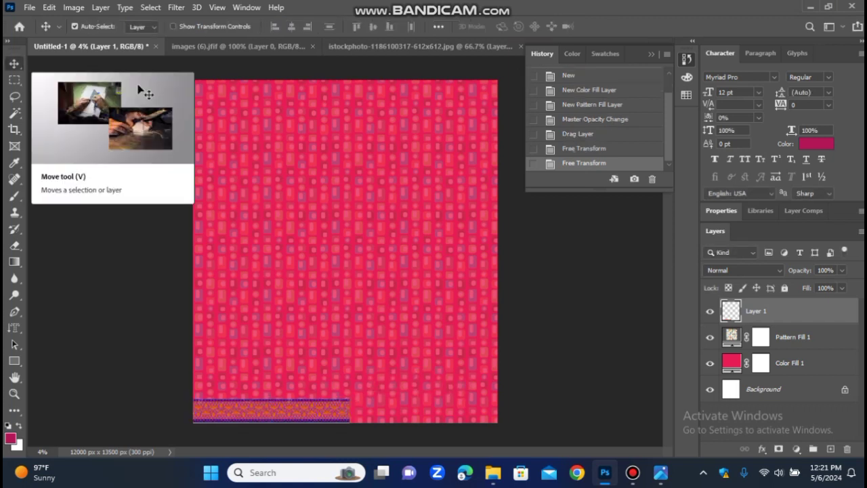
Step: Duplicate the purple border strip and place the copy beside it, completing the border across the canvas's lower edge
key(ctrl)
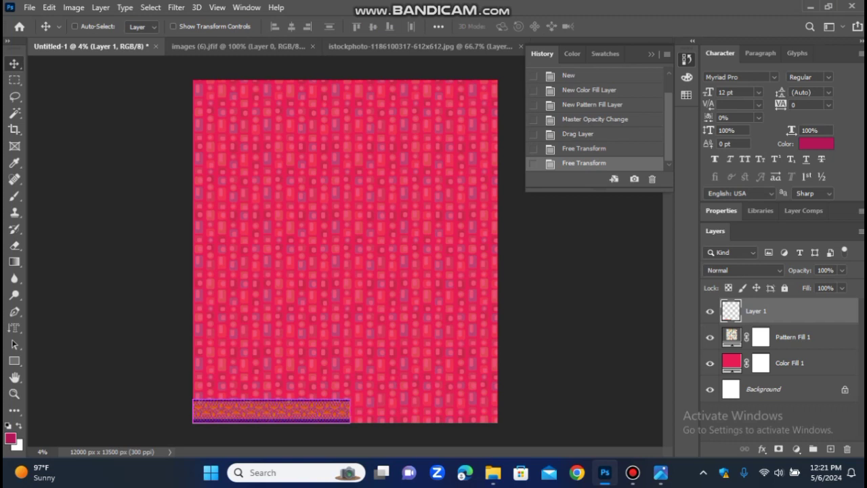
drag(265, 405, 421, 405)
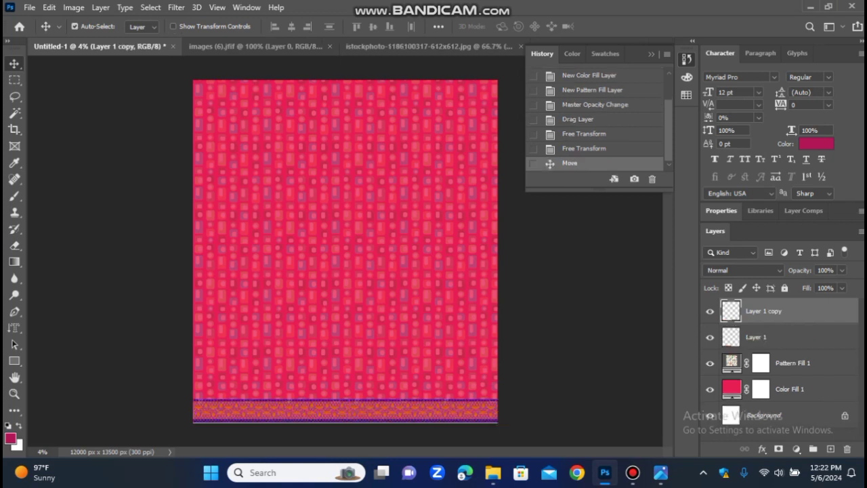
Step: Undo the crop in the images (6).jfif document and crop it to only its lowest strip, the orange and purple one, about 238 × 32 px
click(256, 46)
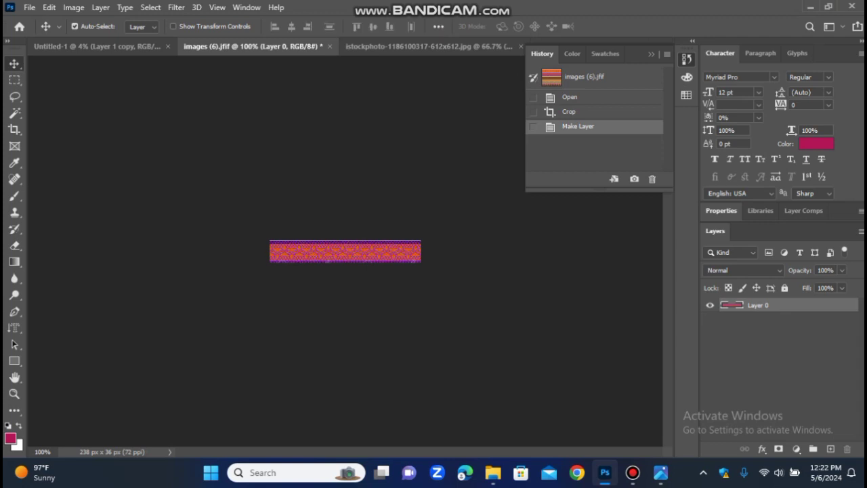
key(ctrl+z)
key(ctrl+z)
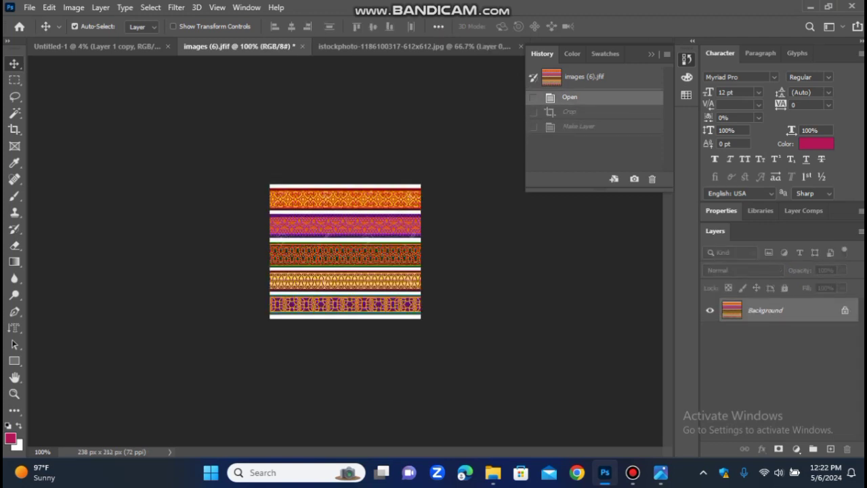
key(c)
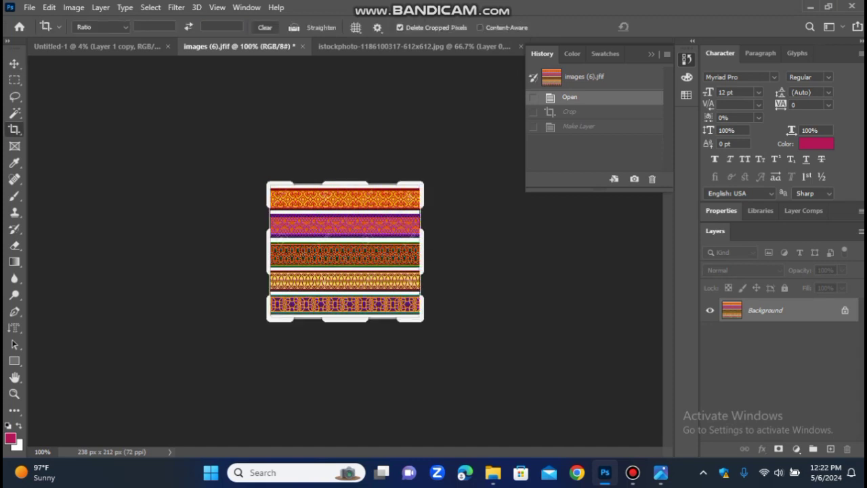
drag(345, 183, 352, 237)
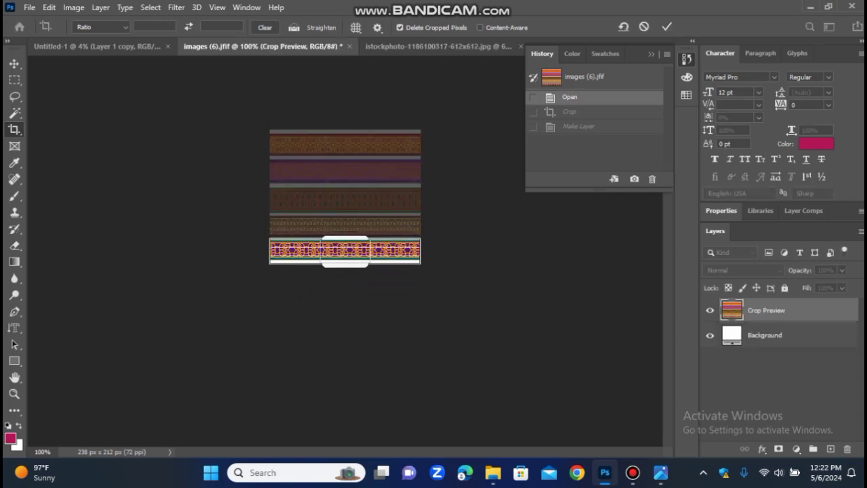
key(Return)
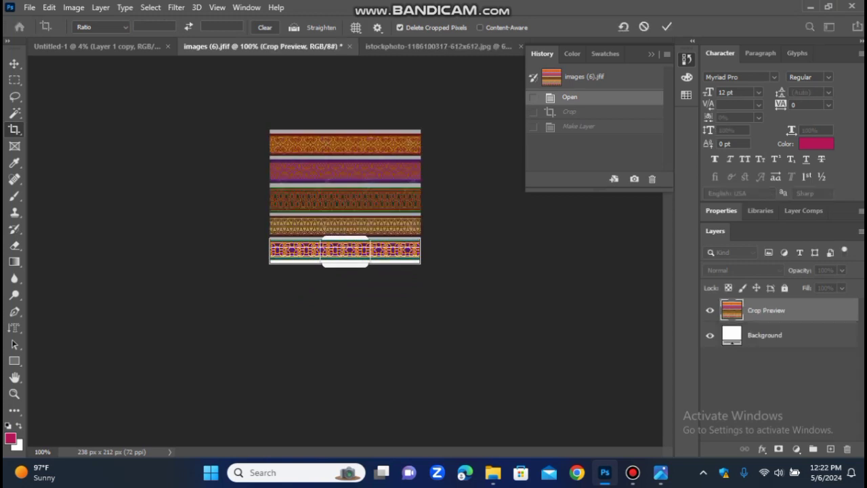
drag(353, 264, 366, 242)
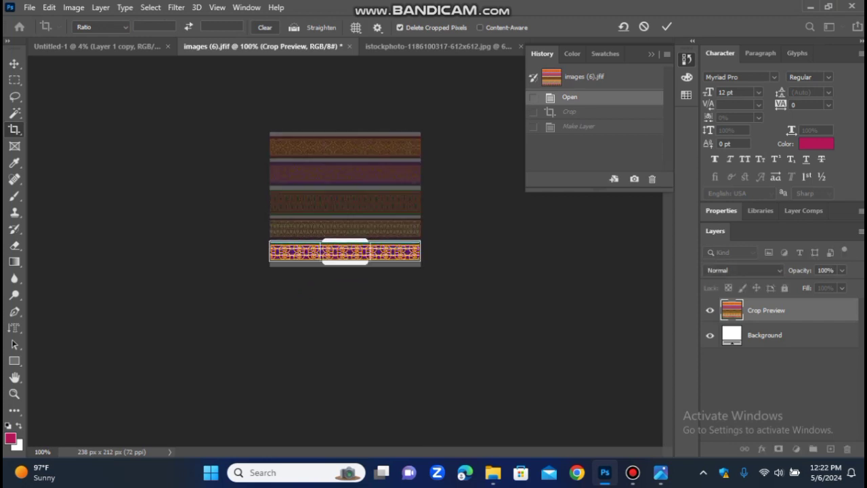
click(14, 63)
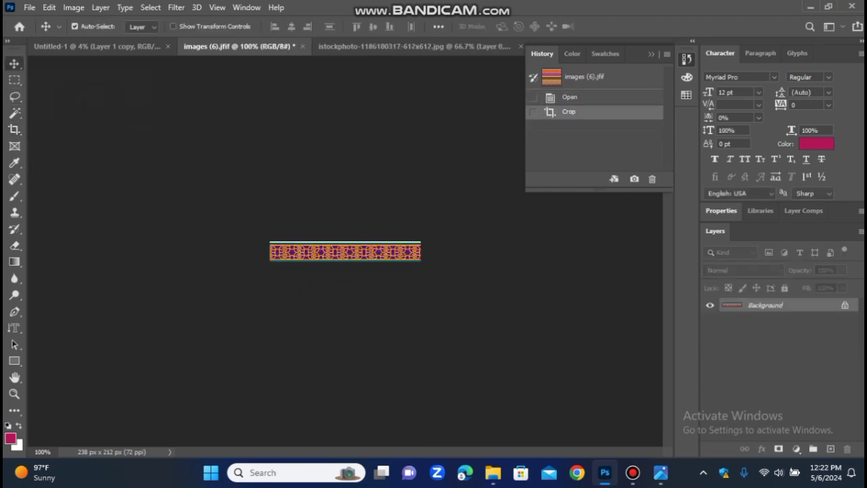
Step: Crop the orange and purple strip once more along its upper edge to try to trim off the white line
click(14, 129)
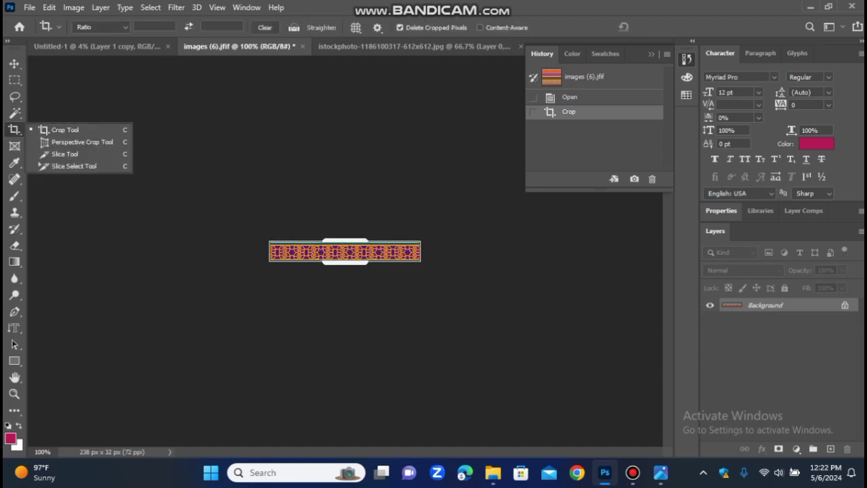
click(65, 130)
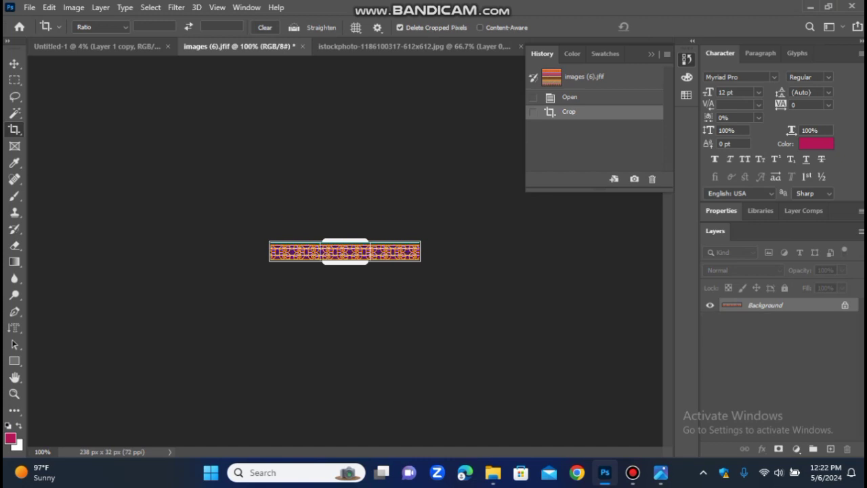
mouse_move(346, 241)
mouse_down()
mouse_move(349, 249)
mouse_move(345, 241)
mouse_up()
click(14, 63)
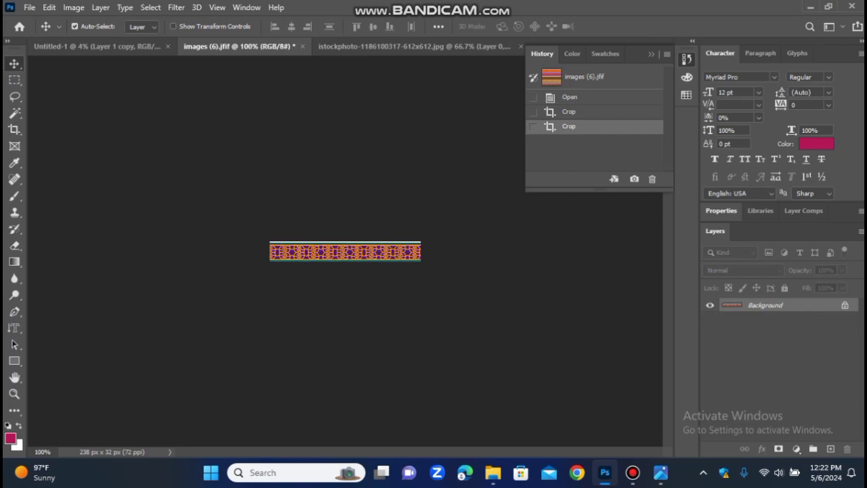
Step: Unlock the orange and purple strip, move it into the Untitled-1 document and scale it up to about 1975%
click(845, 305)
drag(362, 252, 326, 224)
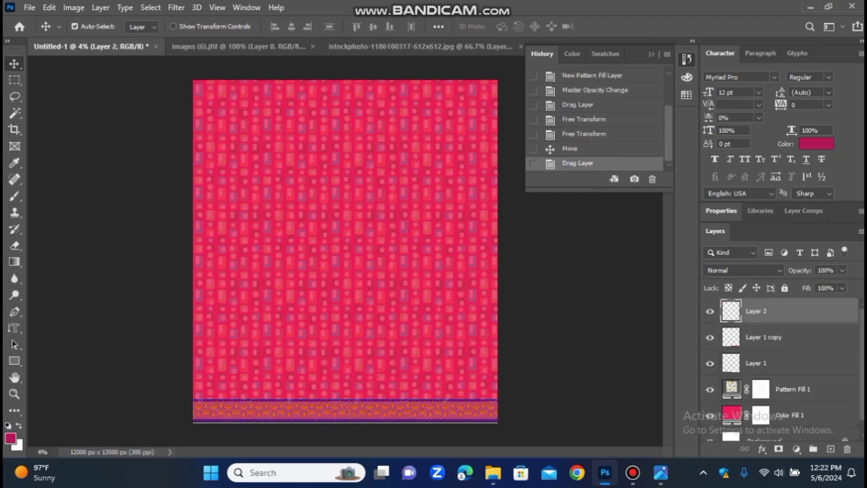
key(ctrl+t)
key(ctrl+t)
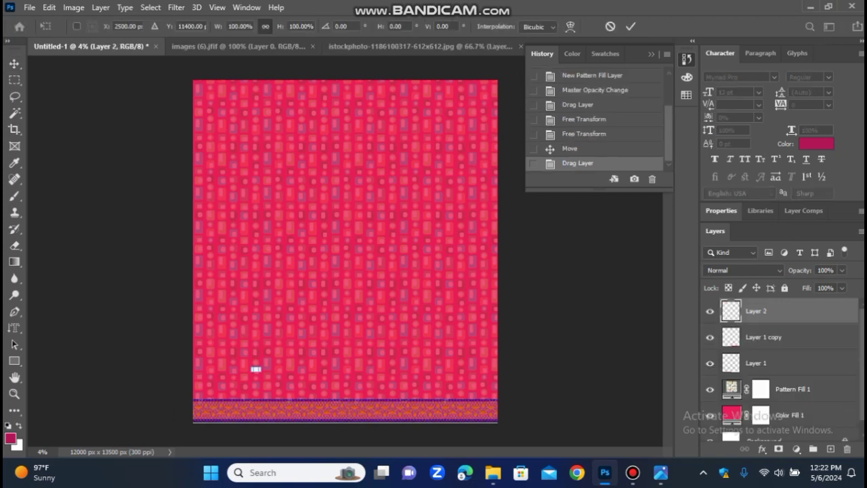
drag(261, 367, 315, 352)
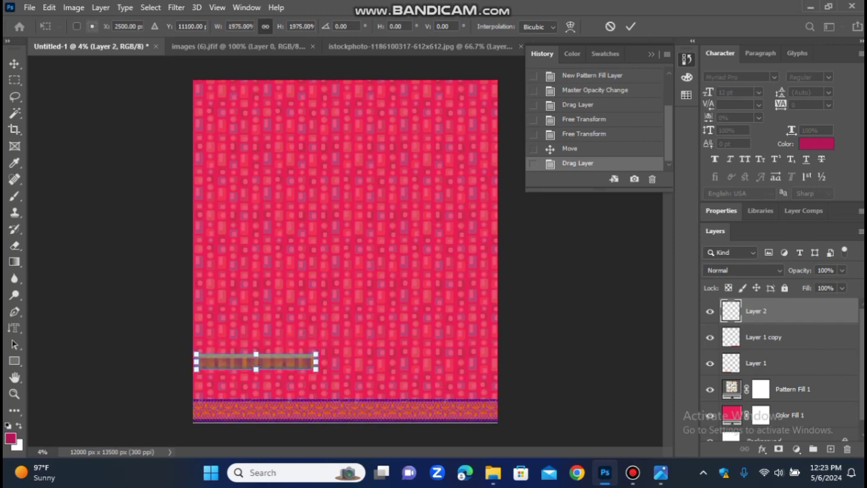
key(Return)
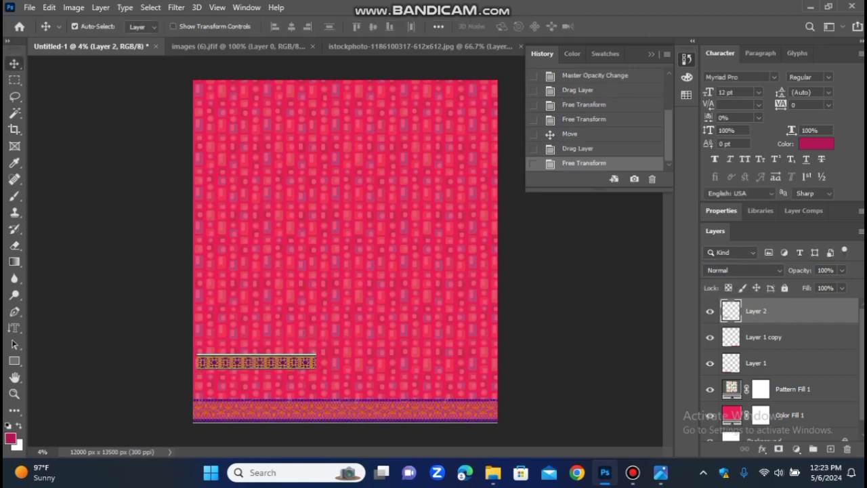
Step: Place the orange and purple strip directly above the lower border and duplicate it twice to span the full canvas width
drag(244, 364, 475, 388)
key(ctrl)
key(ctrl)
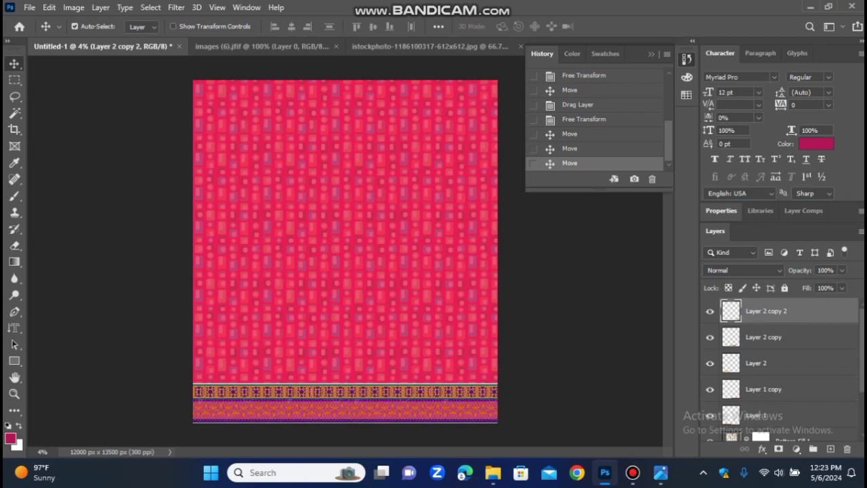
click(30, 7)
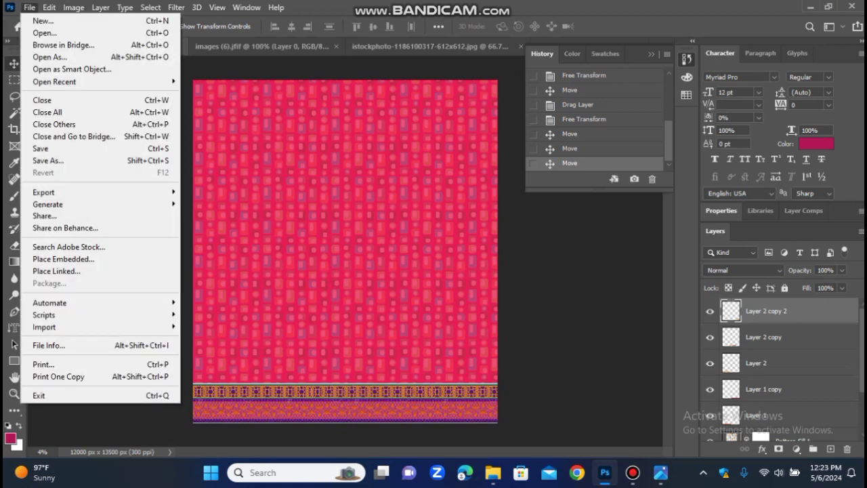
mouse_move(48, 7)
click(265, 46)
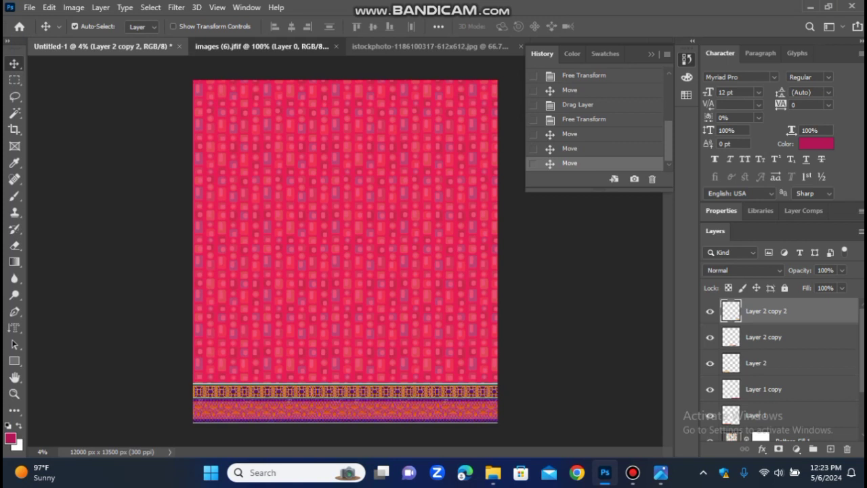
key(ctrl+Tab)
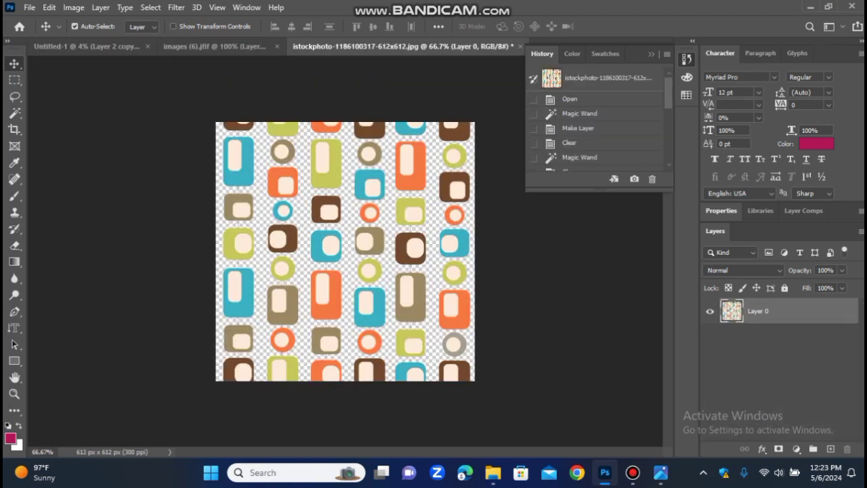
click(520, 46)
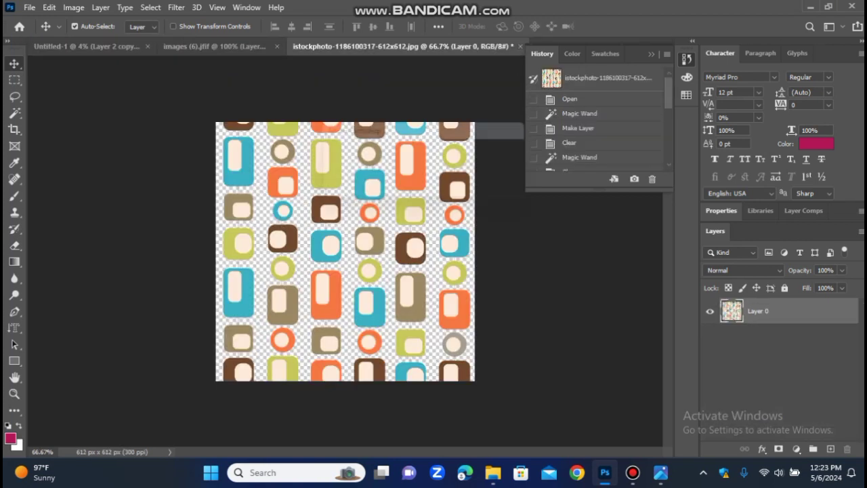
click(431, 192)
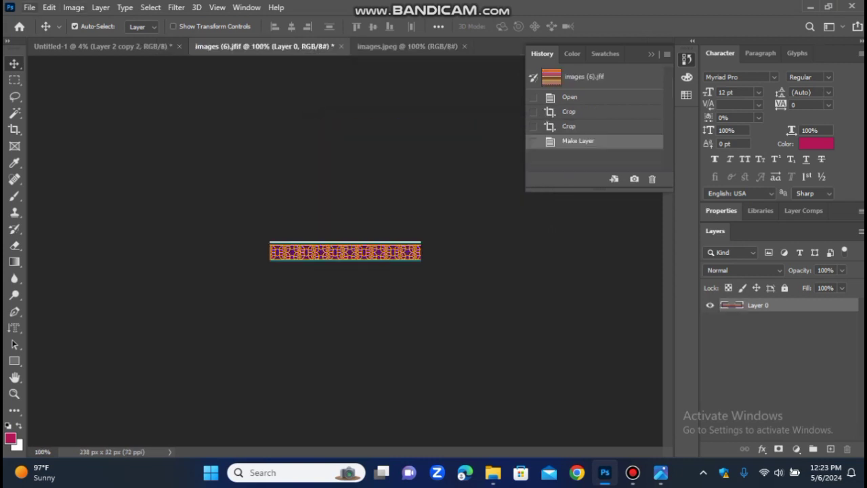
click(102, 46)
click(29, 7)
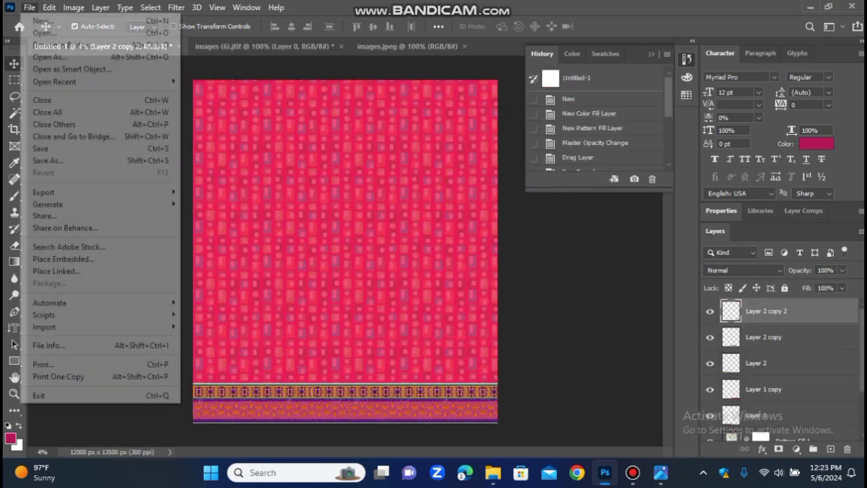
click(44, 32)
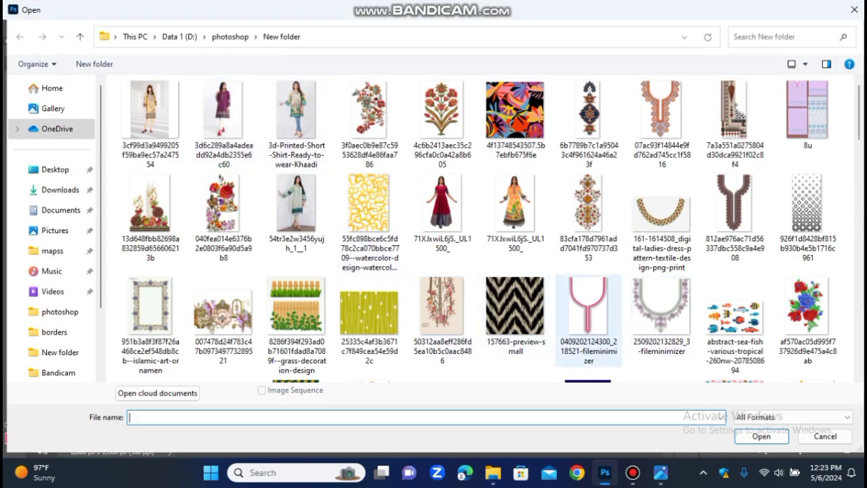
click(589, 311)
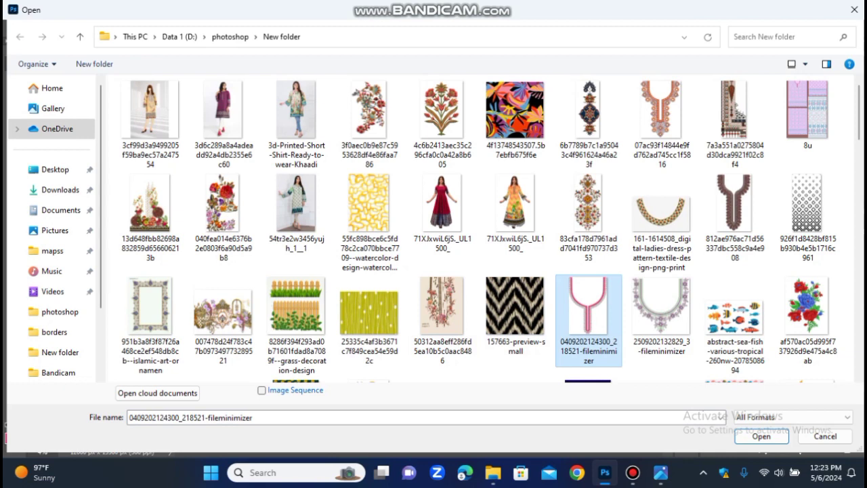
click(761, 436)
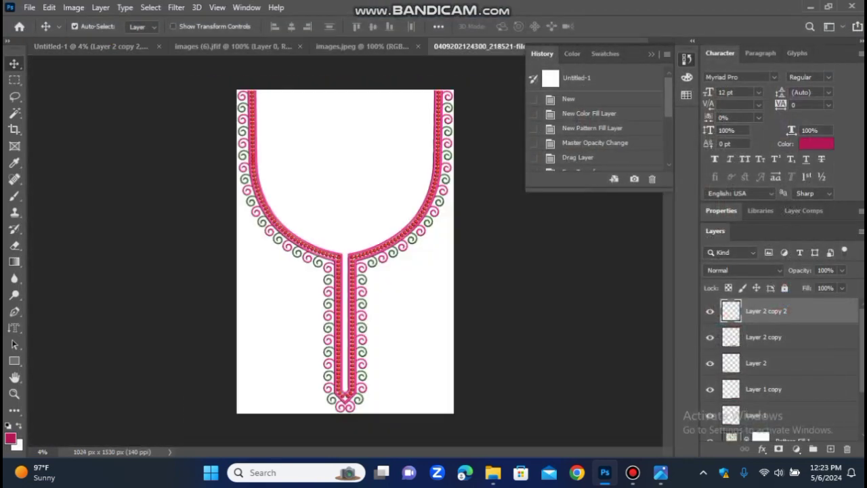
Step: Delete the neckline image's white background using the Magic Wand and move the neckline artwork into the Untitled-1 document
click(14, 114)
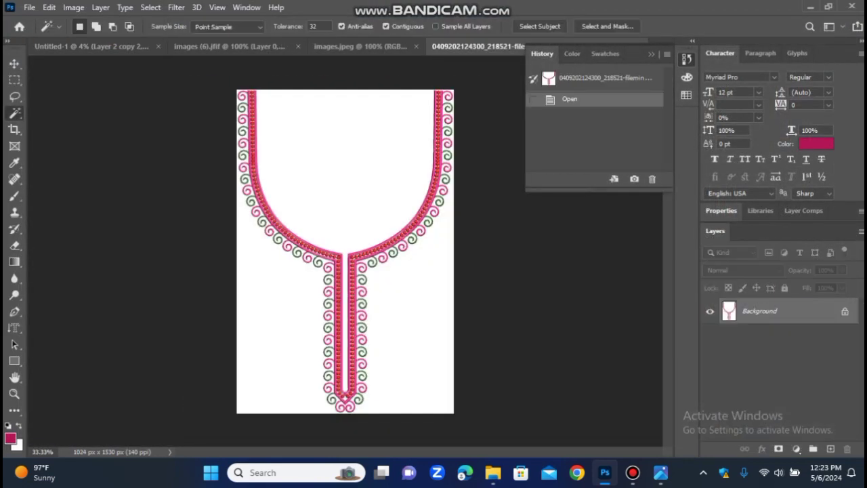
click(366, 163)
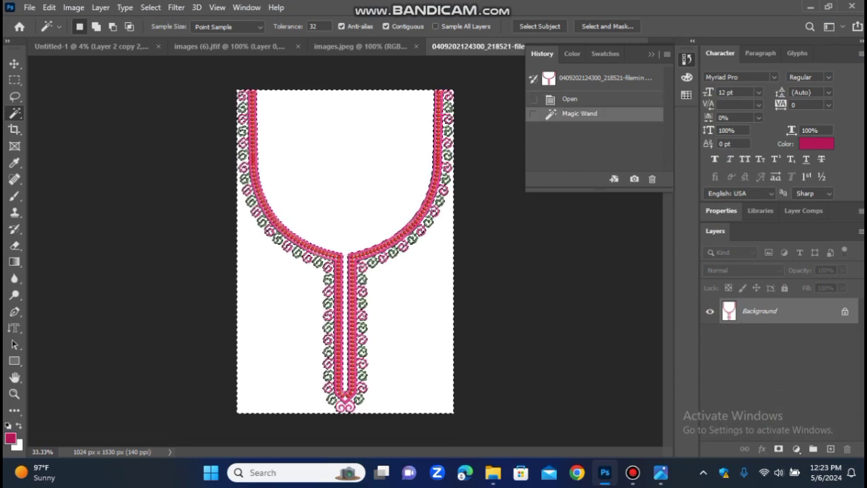
click(845, 312)
key(Delete)
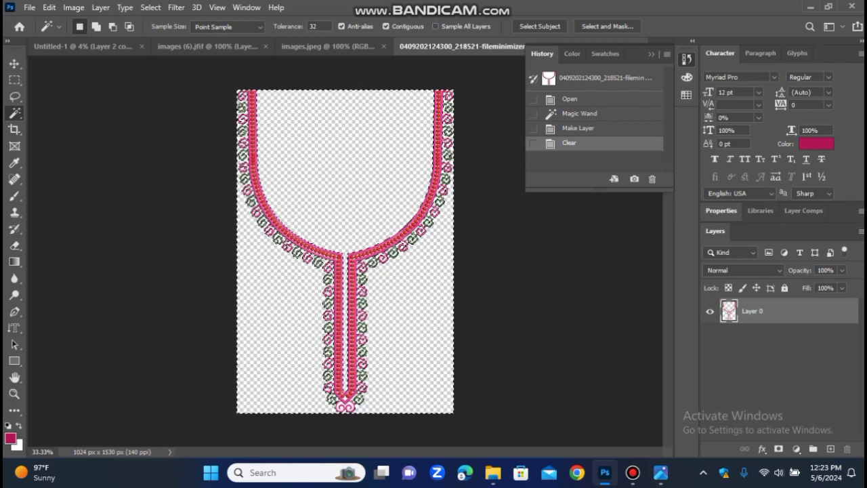
key(v)
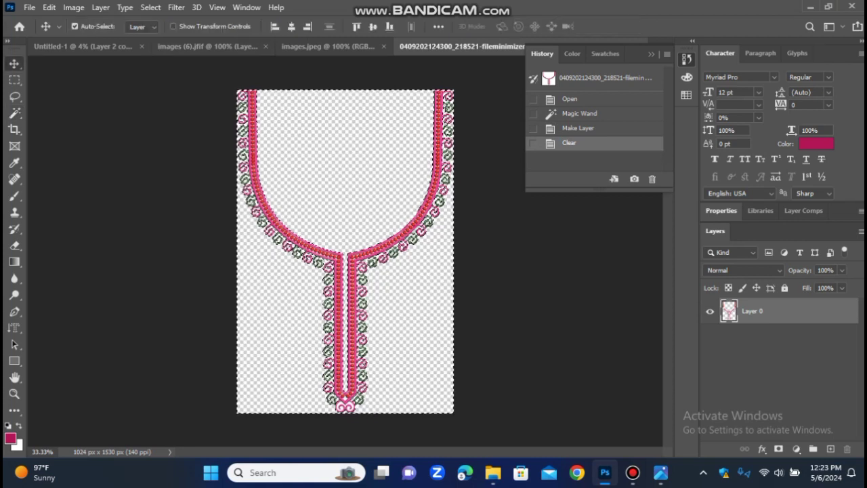
drag(256, 115, 317, 125)
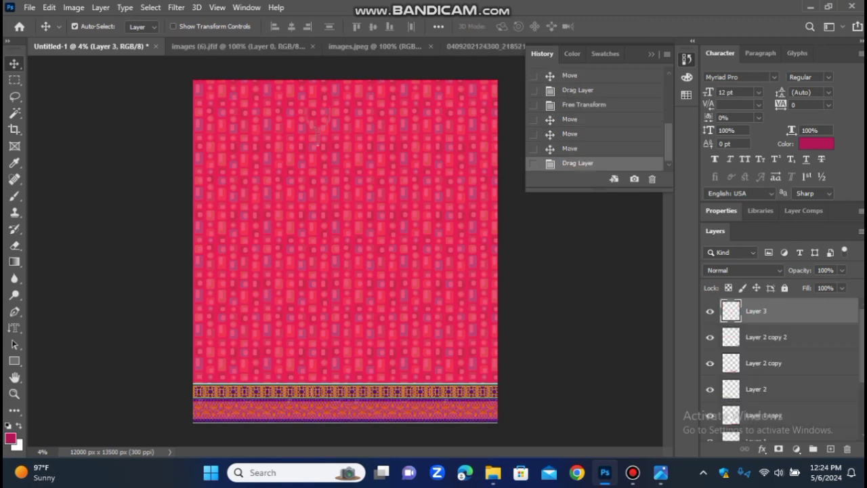
Step: Scale the neckline artwork up to about 277% and place it near the centre of the canvas's upper edge
key(ctrl+t)
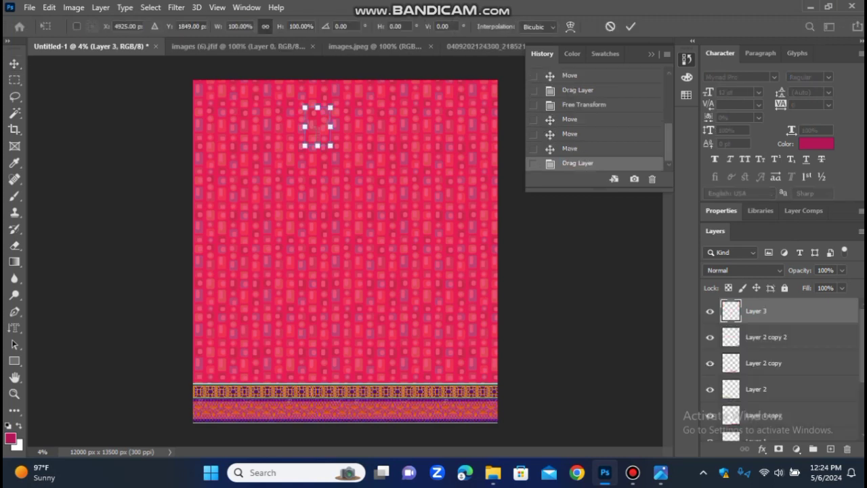
drag(331, 145, 377, 214)
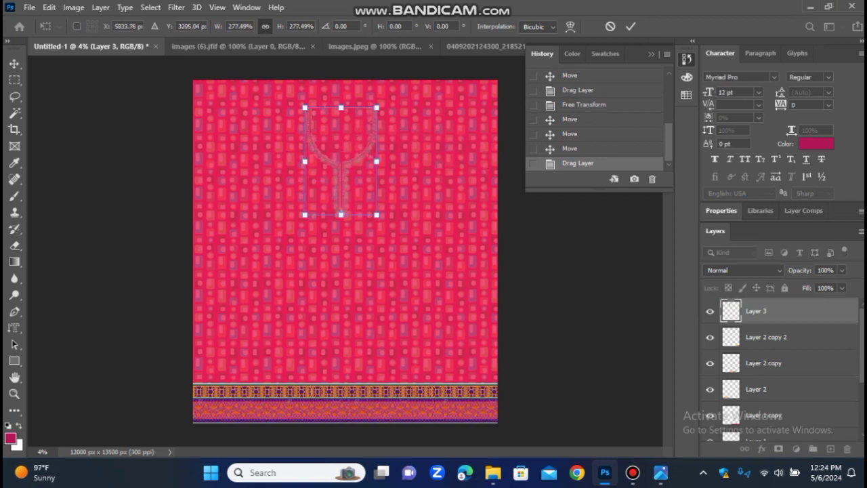
key(Return)
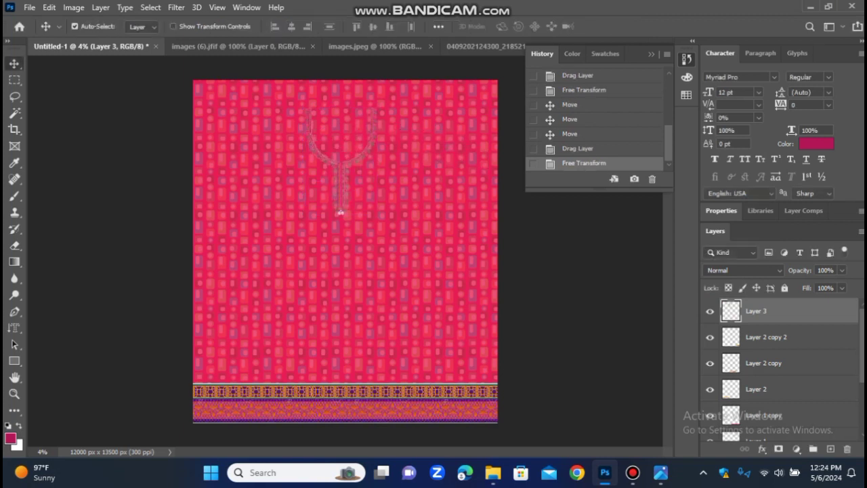
drag(341, 132, 349, 89)
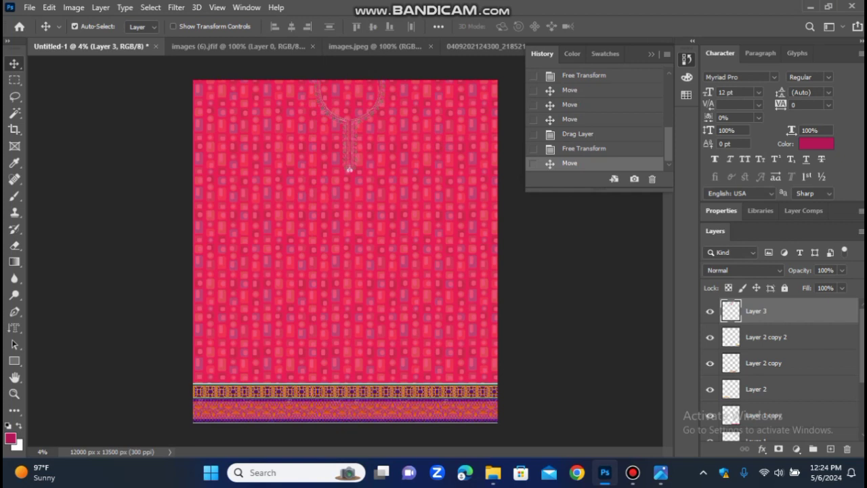
click(744, 270)
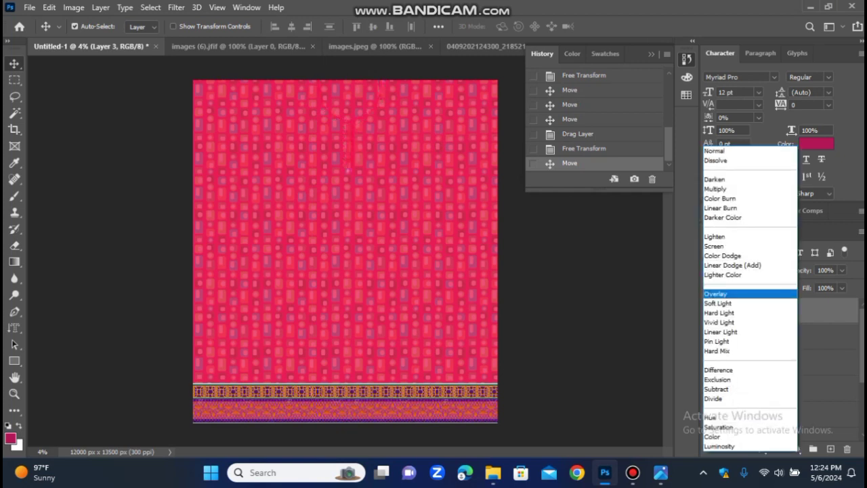
key(Down)
key(Down)
key(Down)
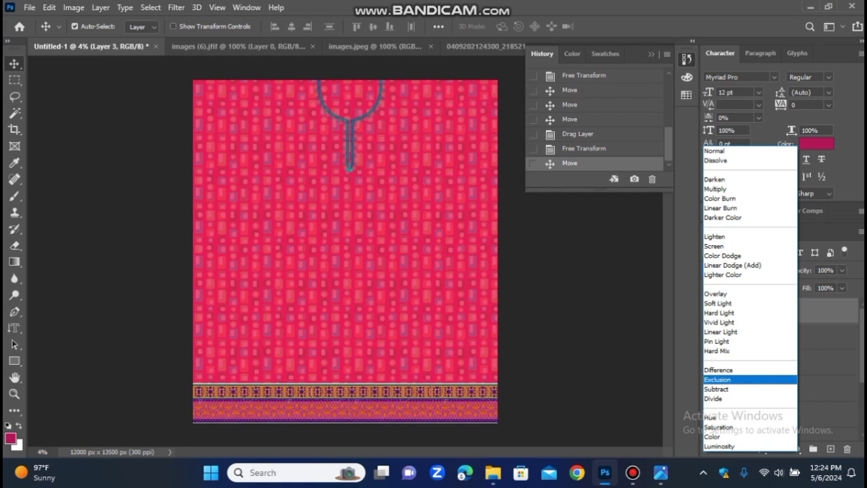
key(Escape)
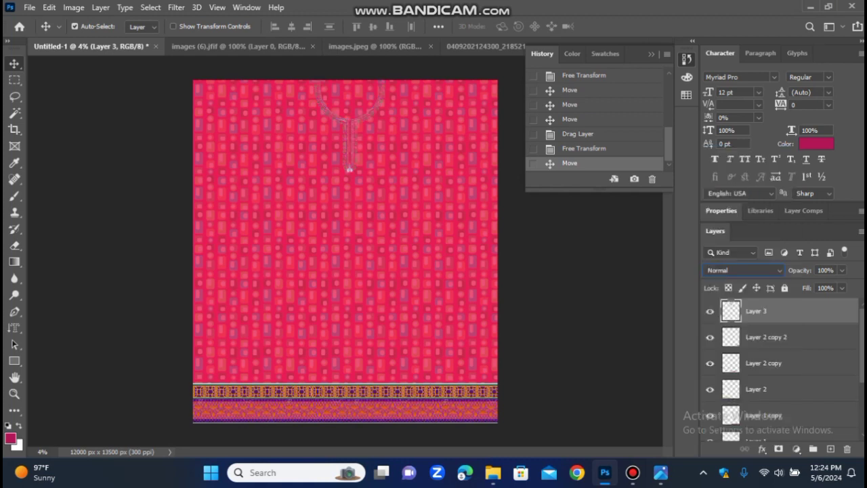
Step: Set the blend mode of the neckline layer, Layer 3, to Exclusion
click(744, 271)
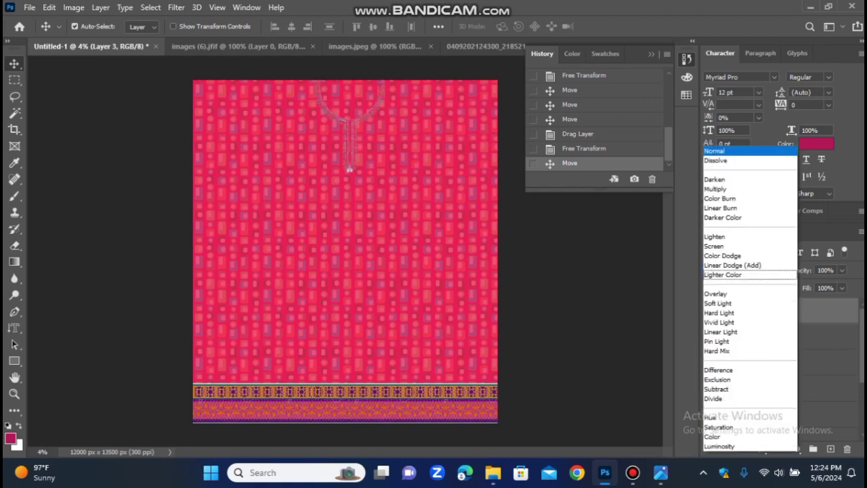
key(Down)
key(Up)
key(Up)
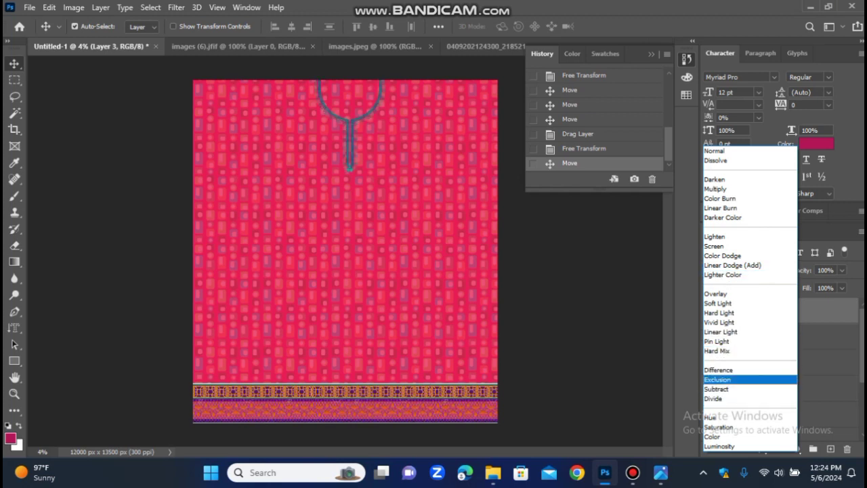
key(Return)
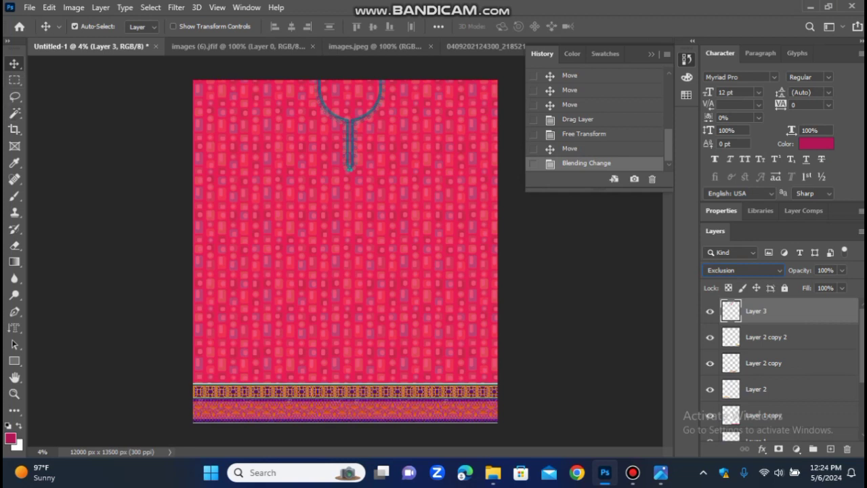
Step: Bring an orange flower motif from another image into the Untitled-1 document as a new layer
click(29, 7)
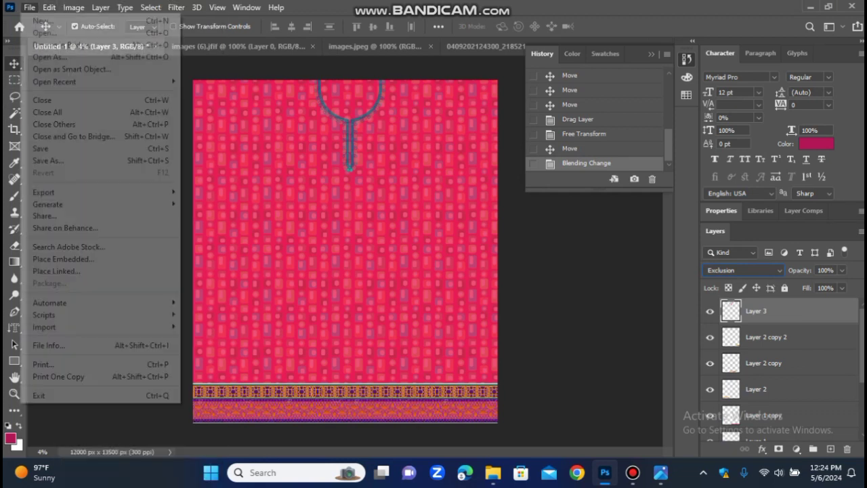
key(Down)
key(Down)
key(Up)
key(Return)
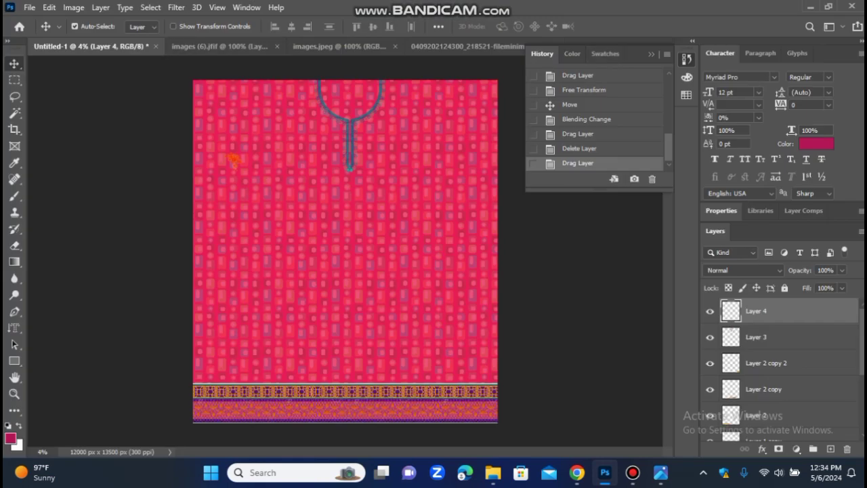
Step: Scale the orange flower motif up proportionally to about 230%
key(ctrl+t)
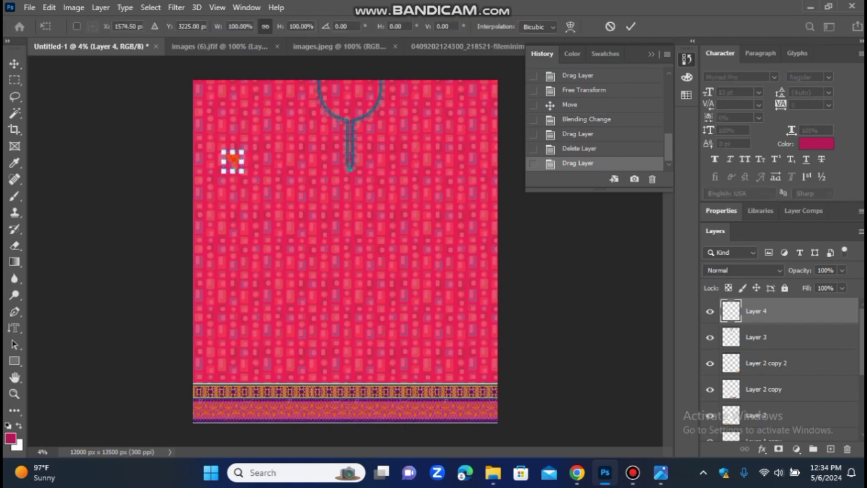
drag(243, 172, 266, 195)
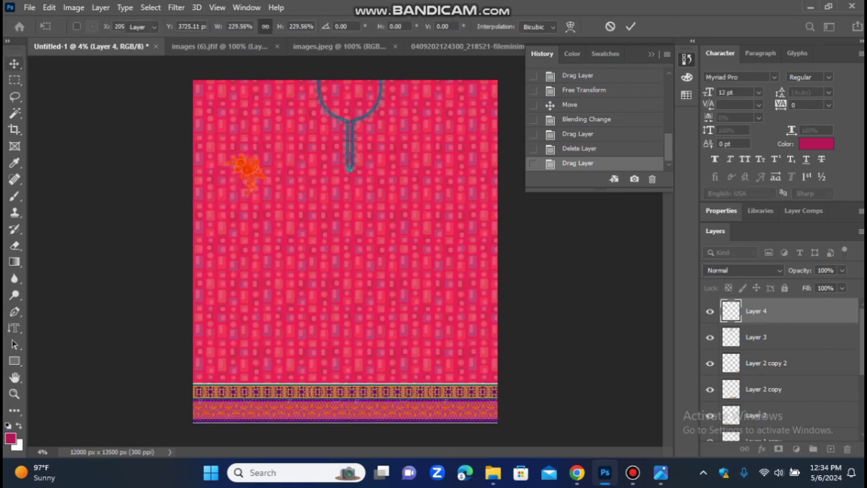
key(Return)
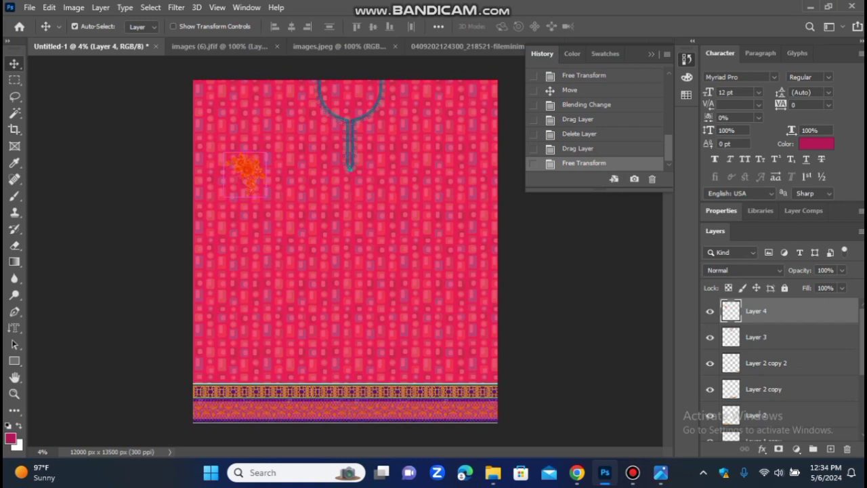
Step: Duplicate the flower into the shirt's upper-left corner and beside the neckline, with a third flower centred below the two
drag(248, 171, 214, 99)
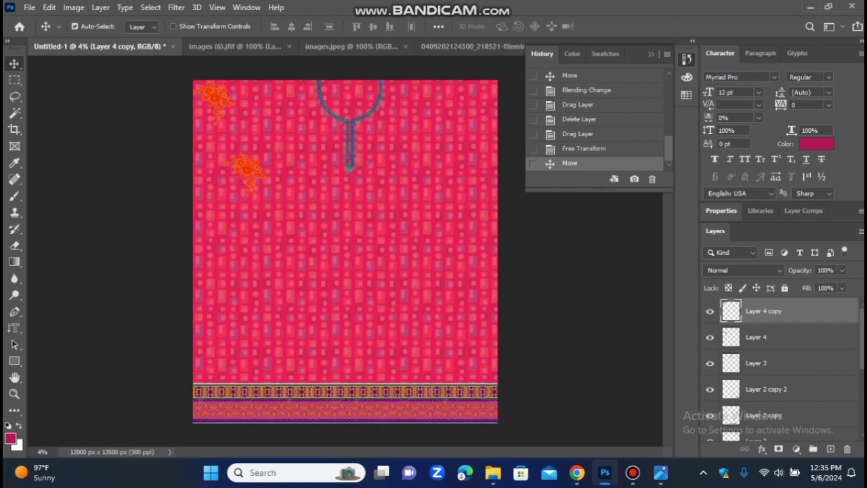
drag(248, 171, 291, 101)
key(ctrl)
drag(292, 101, 252, 162)
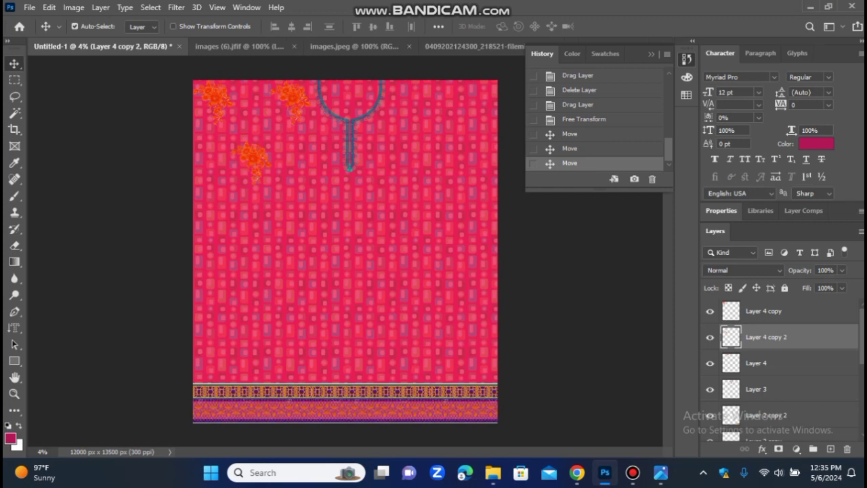
Step: Add two more flower copies in a row below, one at the shirt's left edge and one below the neckline's left side, and align them
key(ctrl)
drag(262, 154, 319, 199)
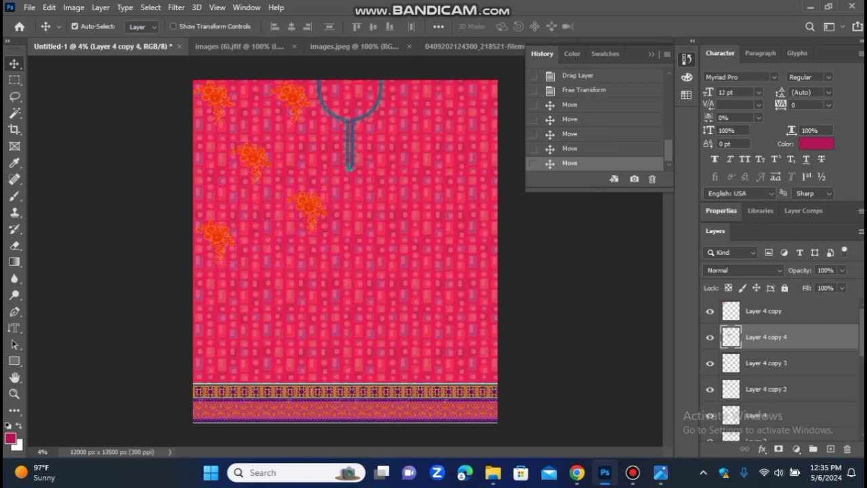
drag(217, 234, 214, 200)
key(ctrl)
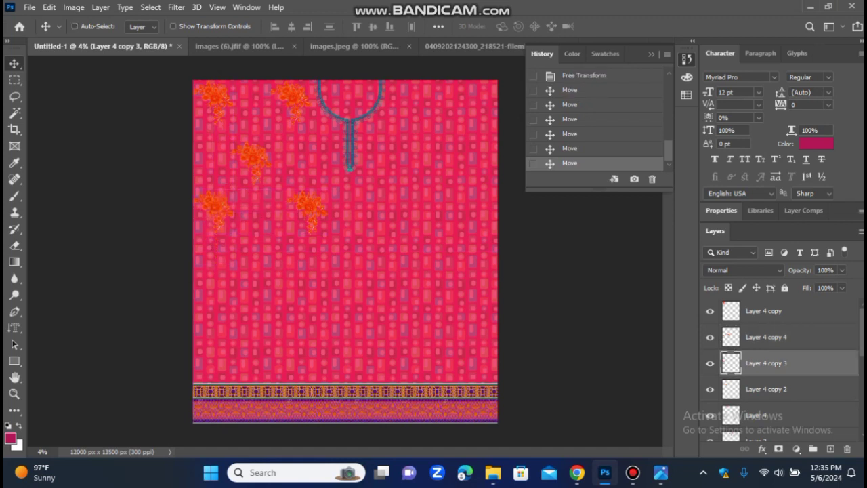
Step: Duplicate the flower in staggered rows over the shirt's lower left area and its right half, down to the border
drag(215, 204, 273, 347)
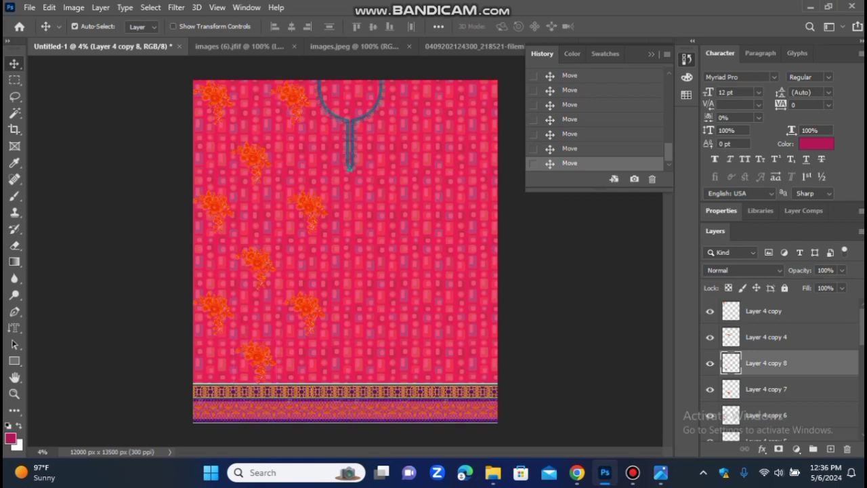
key(ctrl)
drag(267, 353, 472, 282)
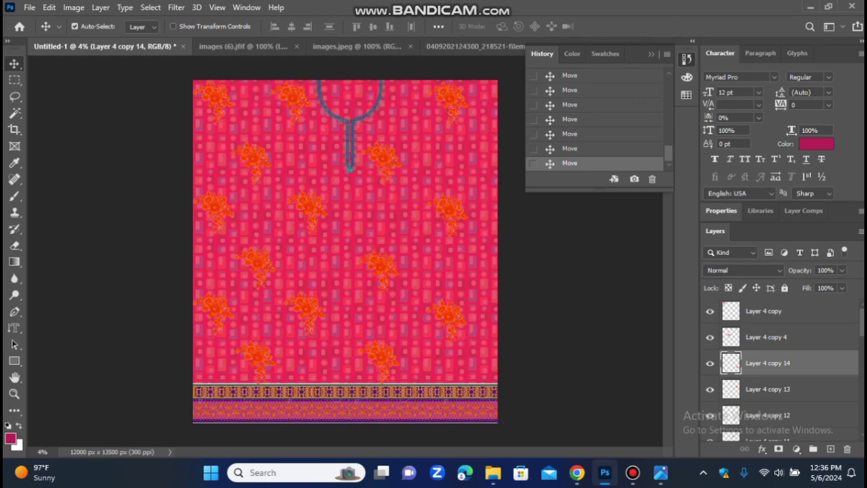
Step: Select the border layers Layer 2, Layer 2 copy and Layer 2 copy 2 together
scroll(779, 366, down, 4)
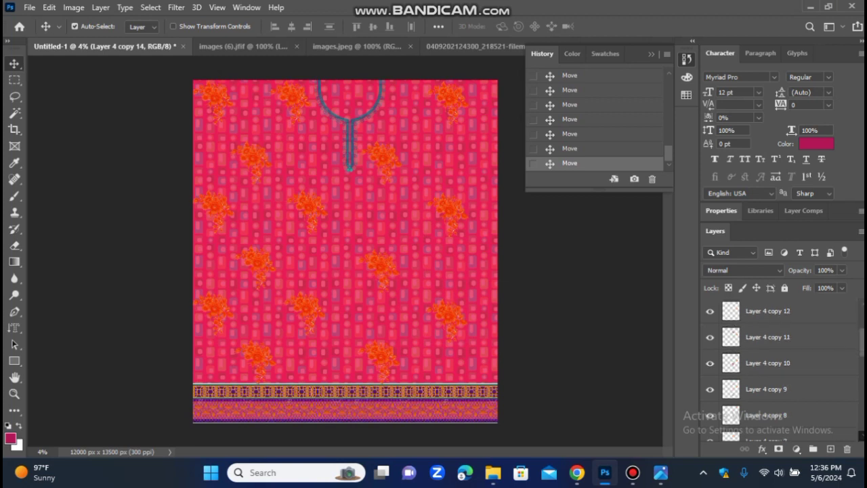
scroll(779, 366, down, 3)
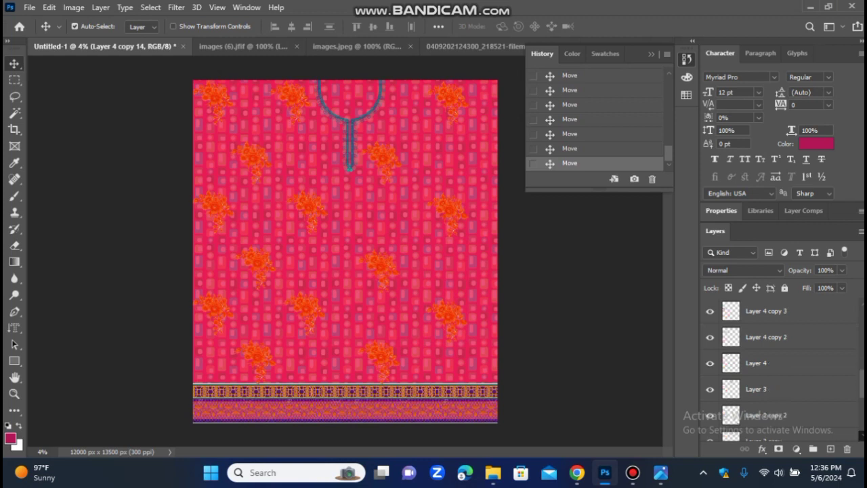
scroll(779, 366, down, 2)
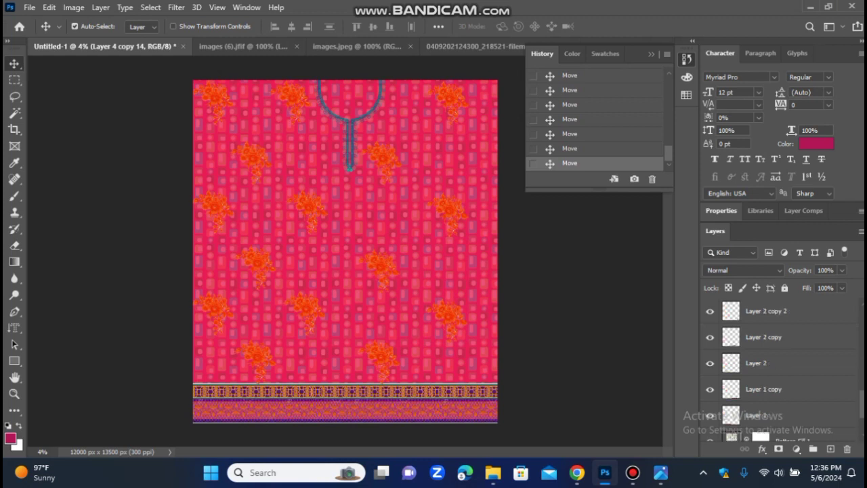
click(779, 337)
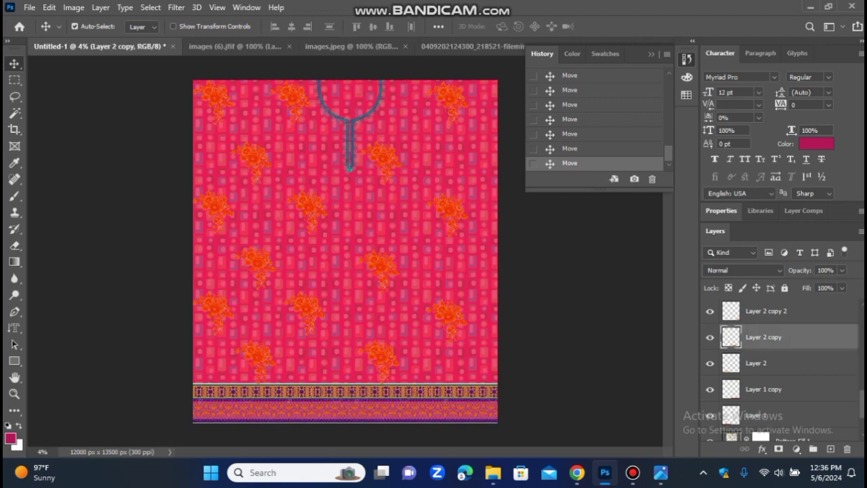
key(alt+bracketleft)
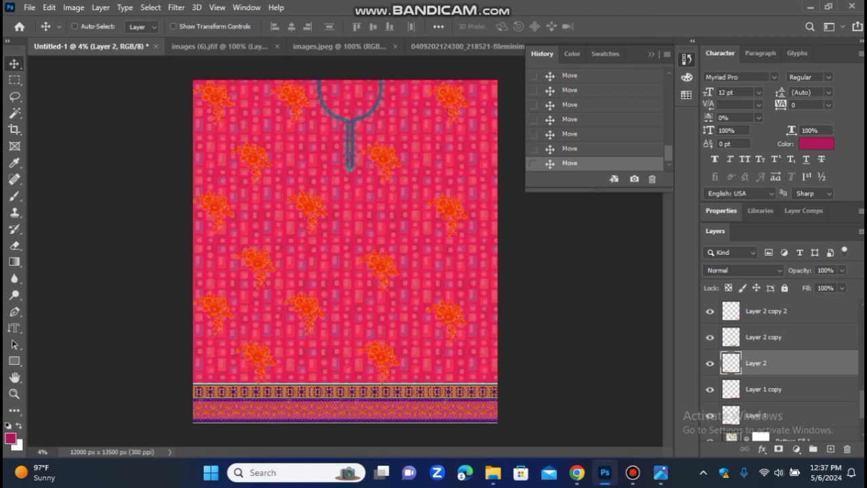
key(alt+shift+bracketright)
key(alt+shift+bracketright)
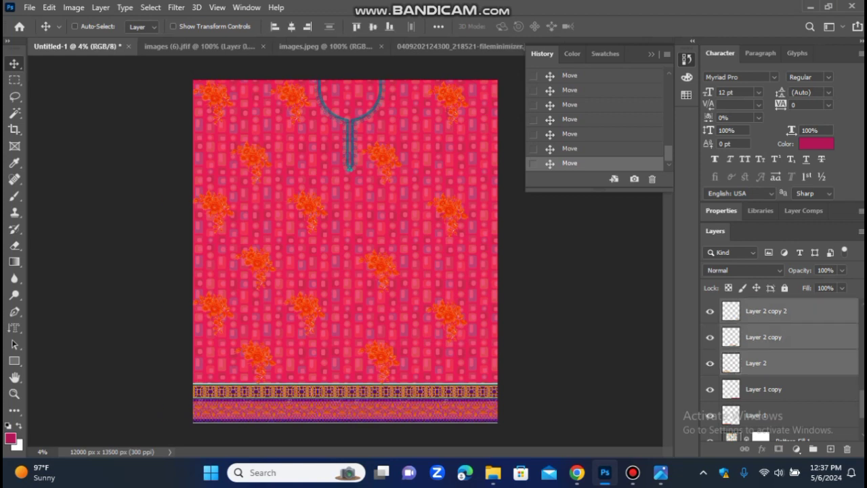
Step: Extend the layer selection upward to include Layer 3, Layer 4 and the flower copies up to Layer 4 copy 9
scroll(779, 369, up, 2)
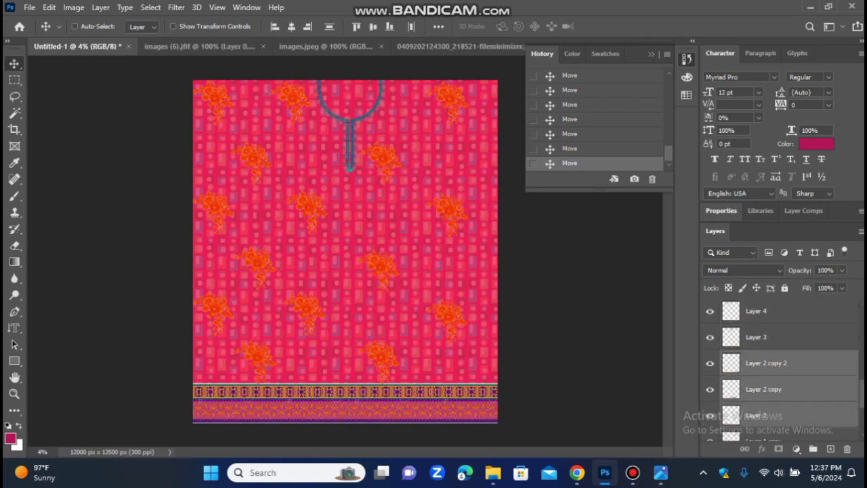
key(alt+shift+bracketright)
key(alt+shift+bracketright)
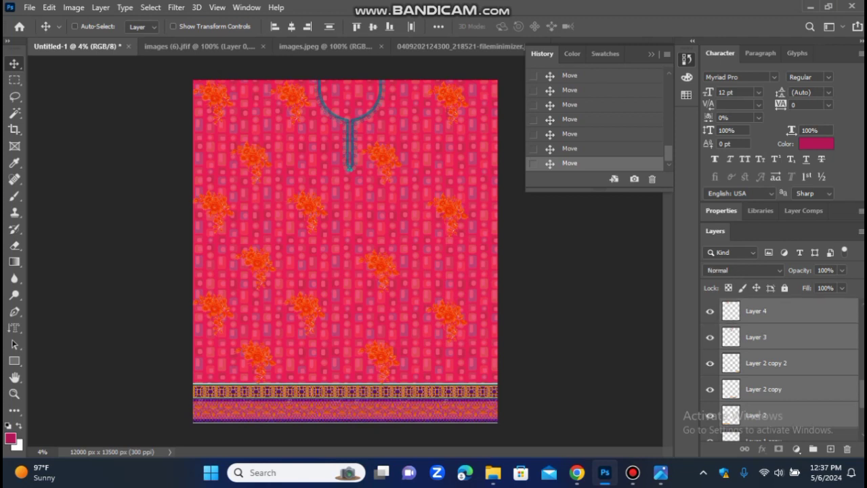
scroll(779, 369, up, 2)
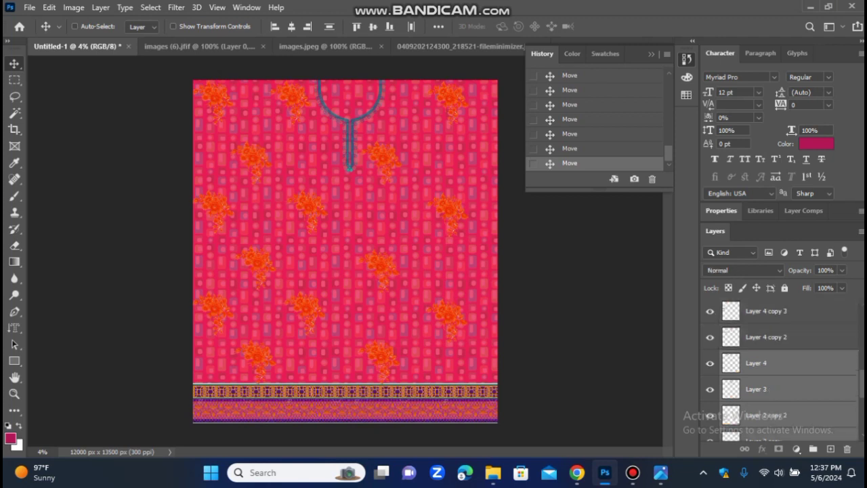
key(alt+shift+bracketright)
key(alt+shift+bracketright)
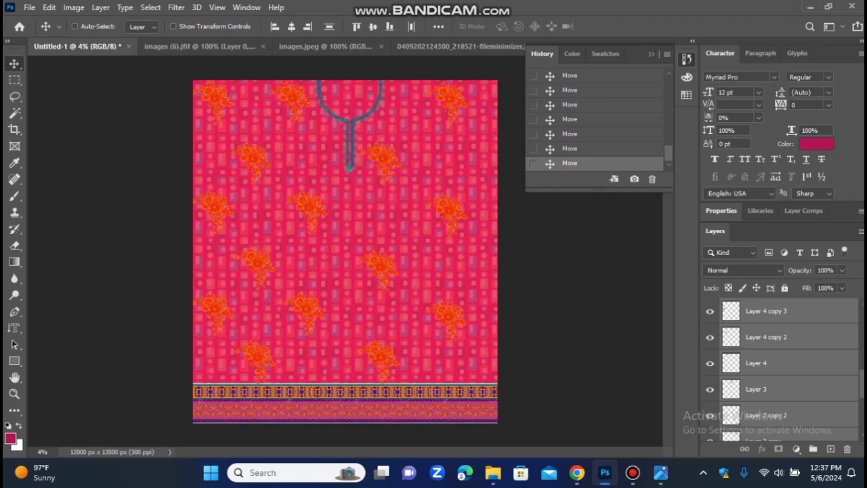
scroll(779, 369, up, 2)
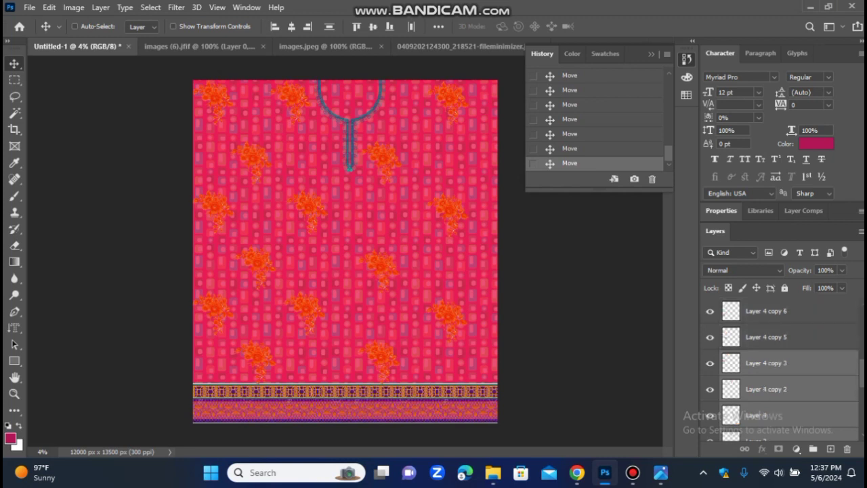
key(alt+shift+bracketright)
key(alt+shift+bracketright)
scroll(780, 366, up, 2)
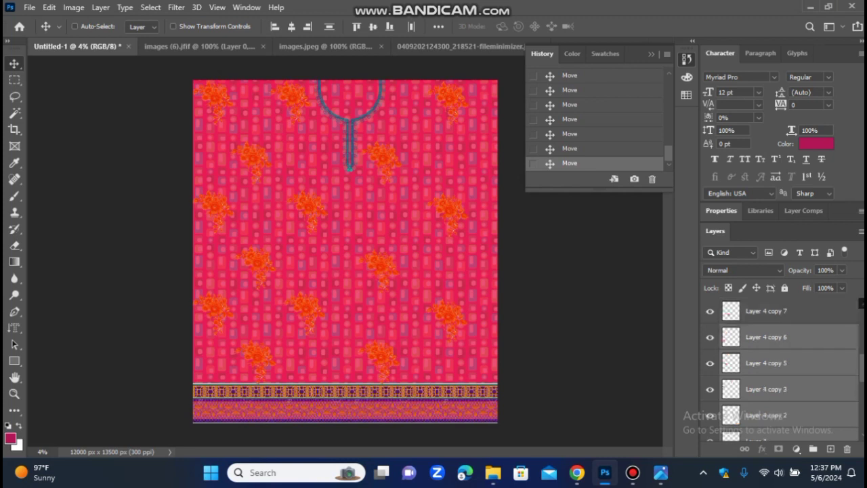
key(alt+shift+bracketright)
key(alt+shift+bracketright)
scroll(780, 366, up, 2)
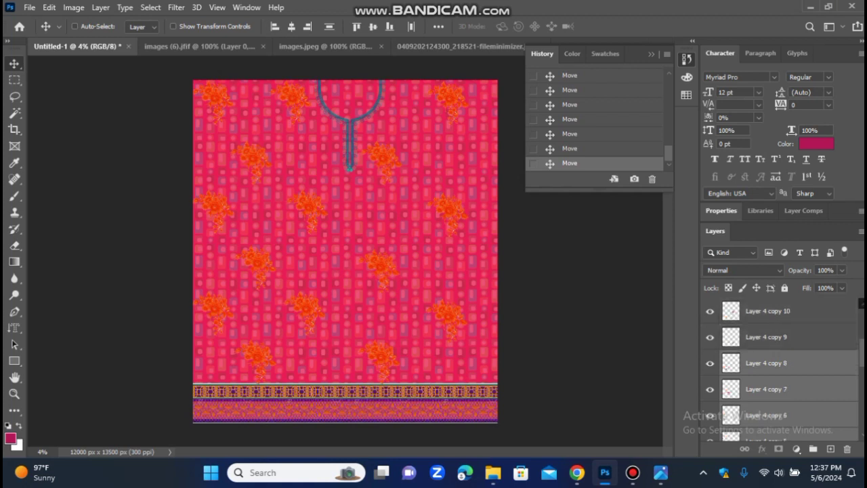
key(alt+shift+bracketright)
key(alt+shift+bracketright)
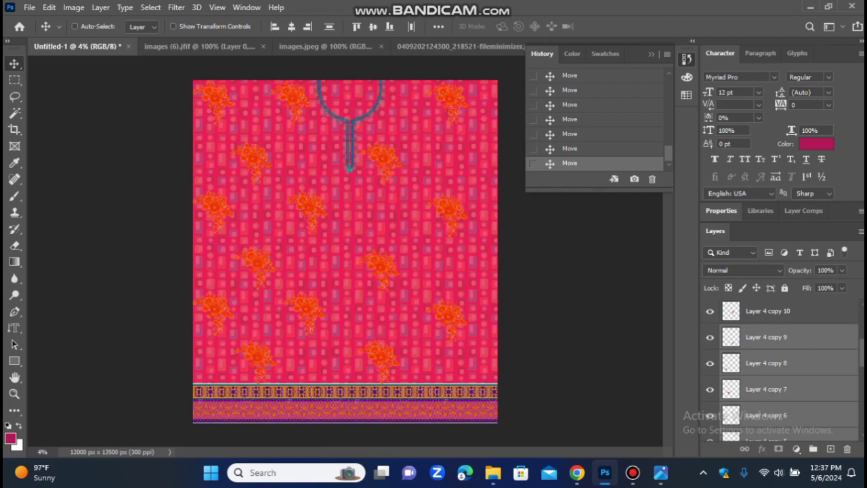
Step: Add the remaining flower layers, from Layer 4 copy 10 up to the topmost Layer 4 copy, to the selection and merge all selected layers
key(alt+shift+bracketright)
key(alt+shift+bracketright)
key(alt+shift+bracketright)
key(alt+shift+bracketright)
key(alt+shift+bracketright)
key(alt+shift+bracketright)
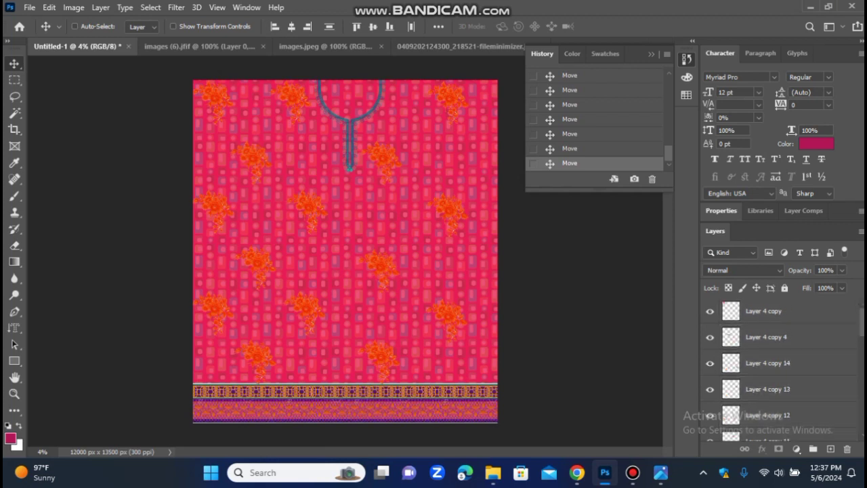
scroll(780, 366, down, 3)
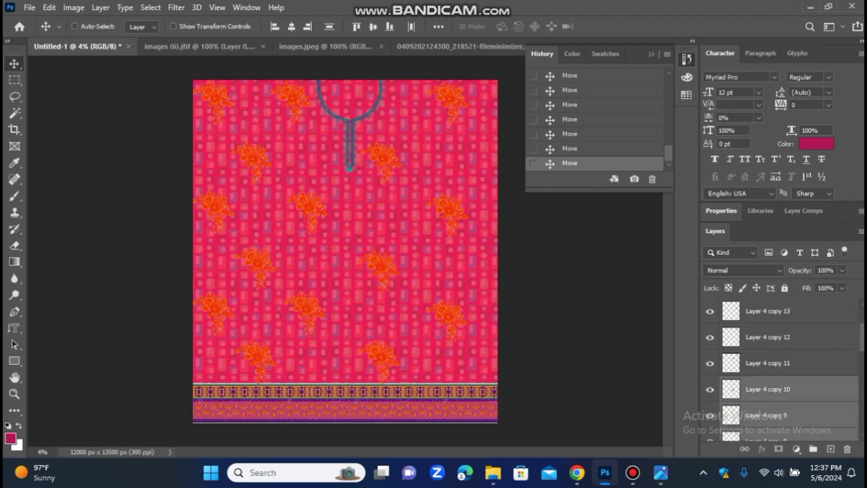
key(alt+shift+bracketright)
key(alt+shift+bracketright)
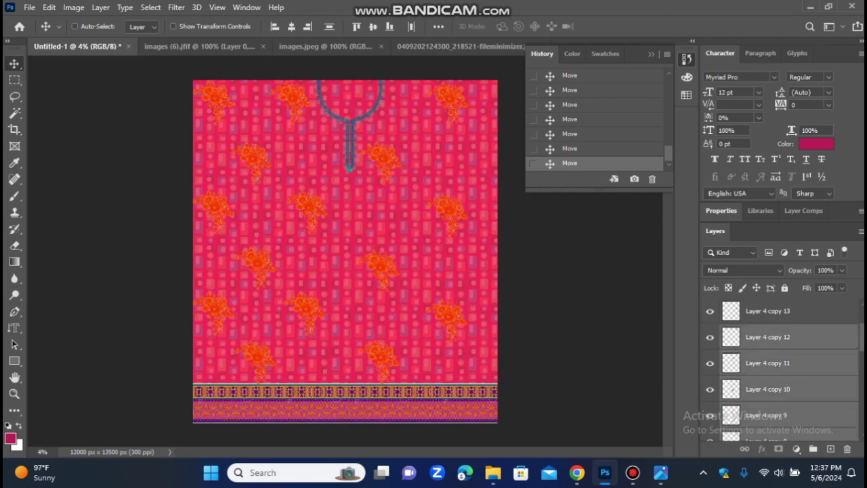
key(alt+shift+bracketright)
scroll(786, 370, up, 2)
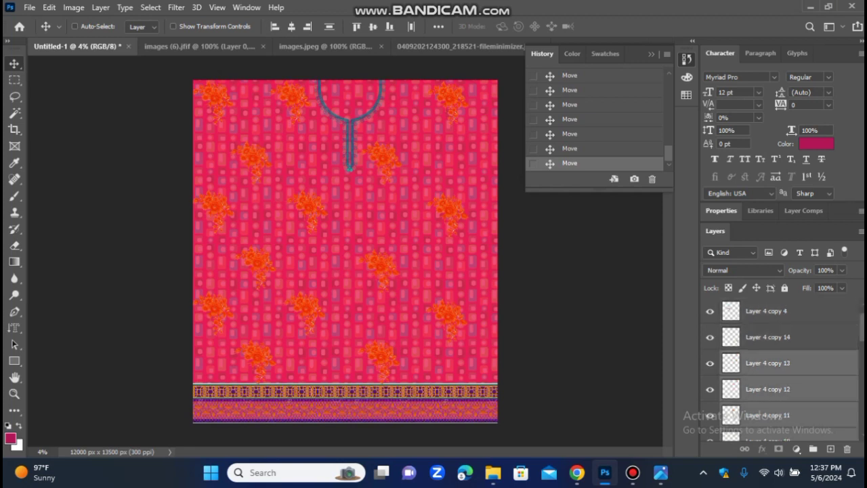
key(alt+shift+bracketright)
key(alt+shift+bracketright)
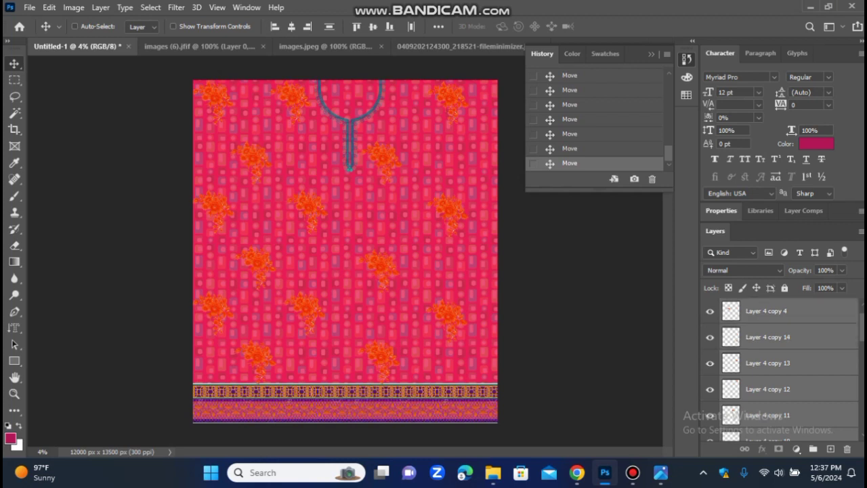
key(alt+shift+bracketright)
key(alt+shift+bracketright)
right_click(805, 315)
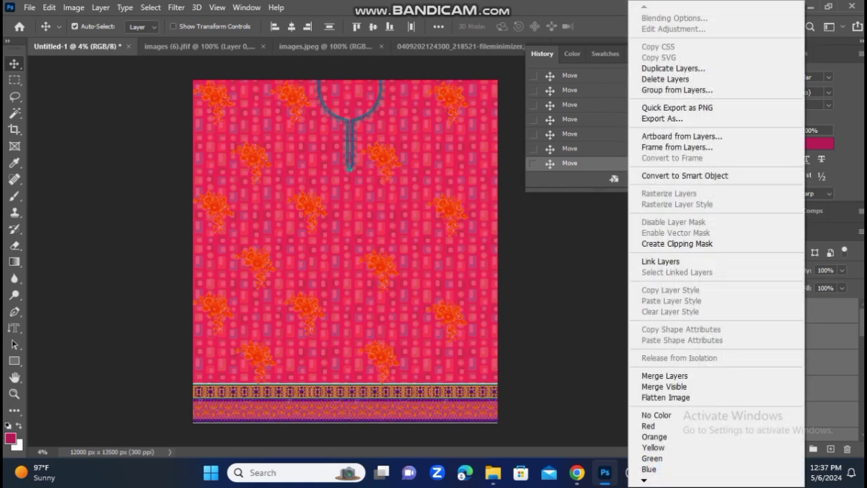
click(664, 375)
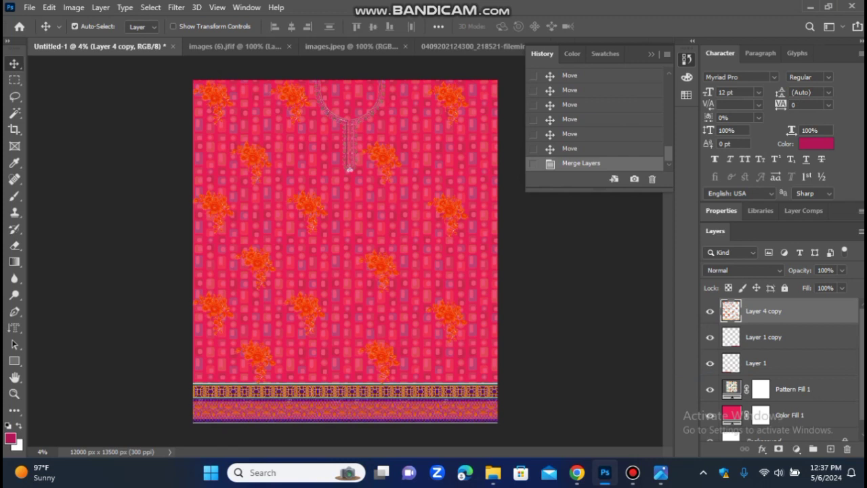
Step: Set the merged motif layer's blend mode to Exclusion
click(744, 270)
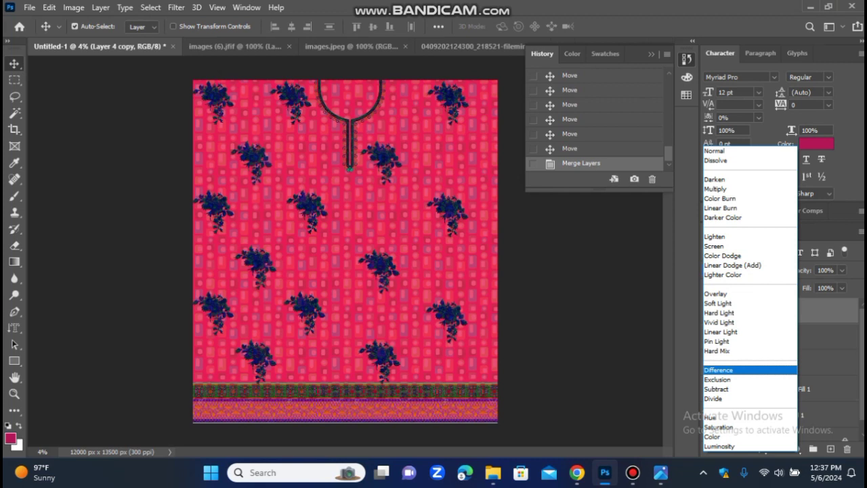
key(Down)
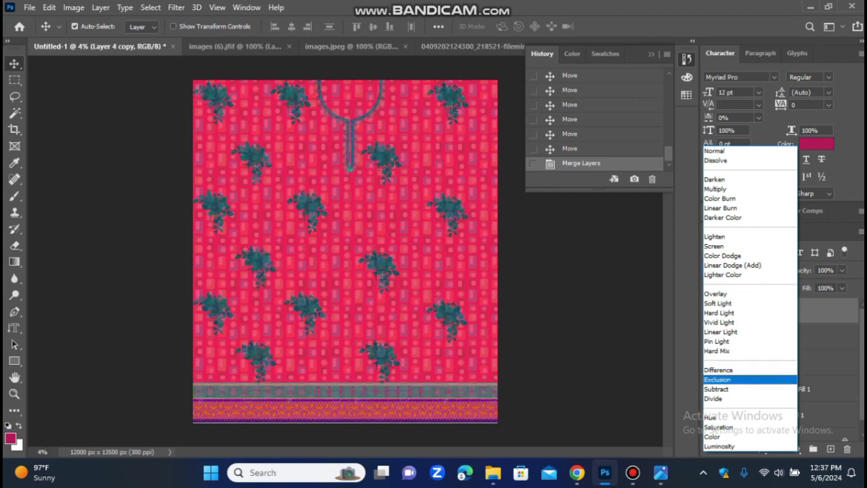
key(Return)
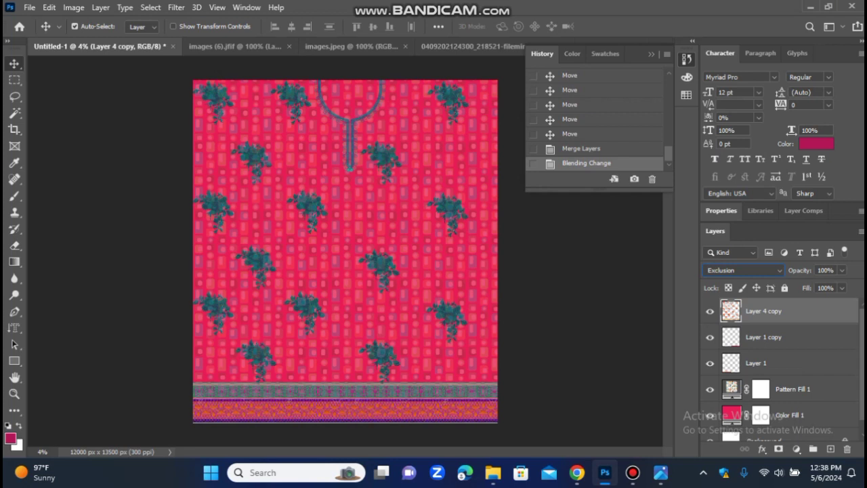
mouse_move(632, 472)
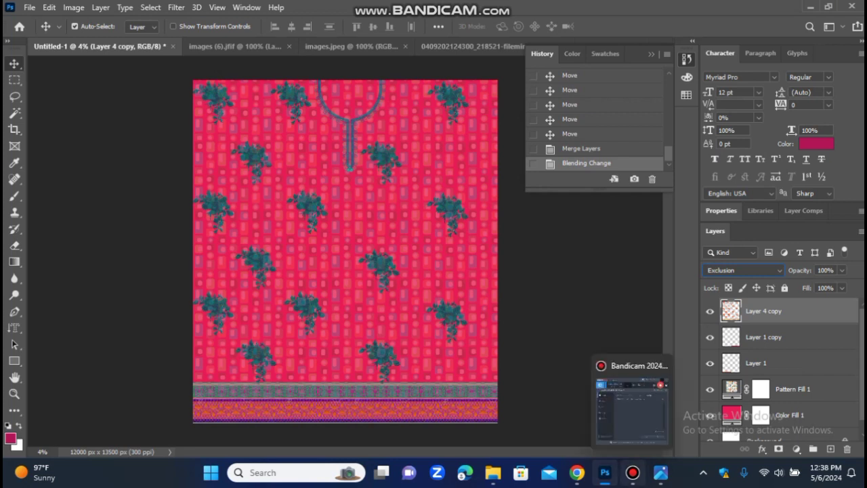